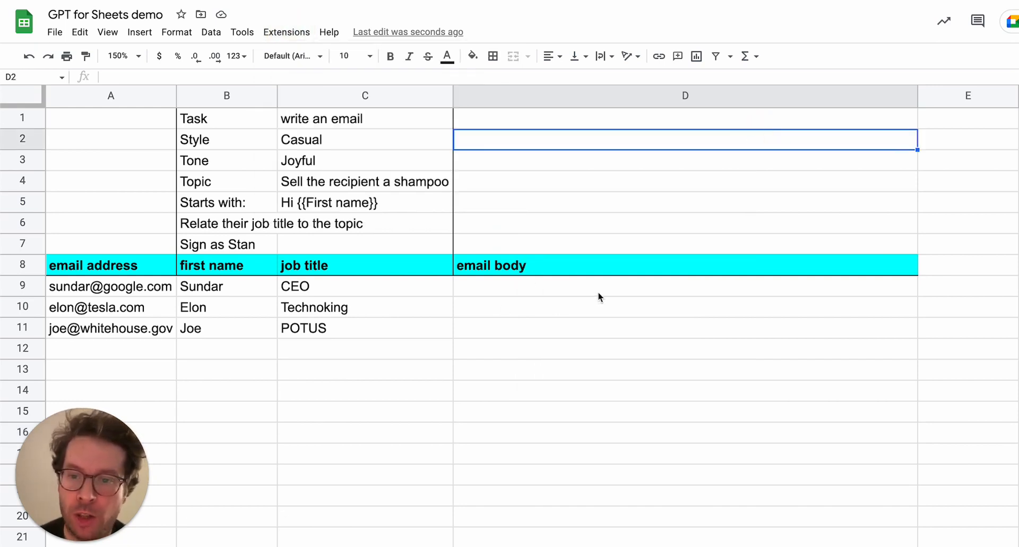
# Review the prompt settings in B1:C7 and the recipient names and job titles in B9:C11.
pyautogui.moveTo(230, 285); pyautogui.dragTo(321, 332)
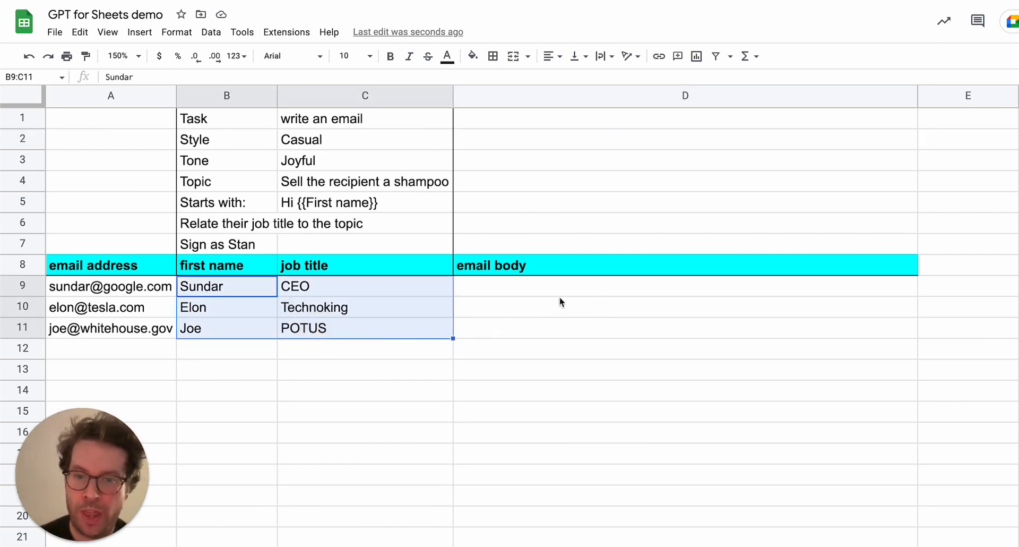
pyautogui.click(601, 291)
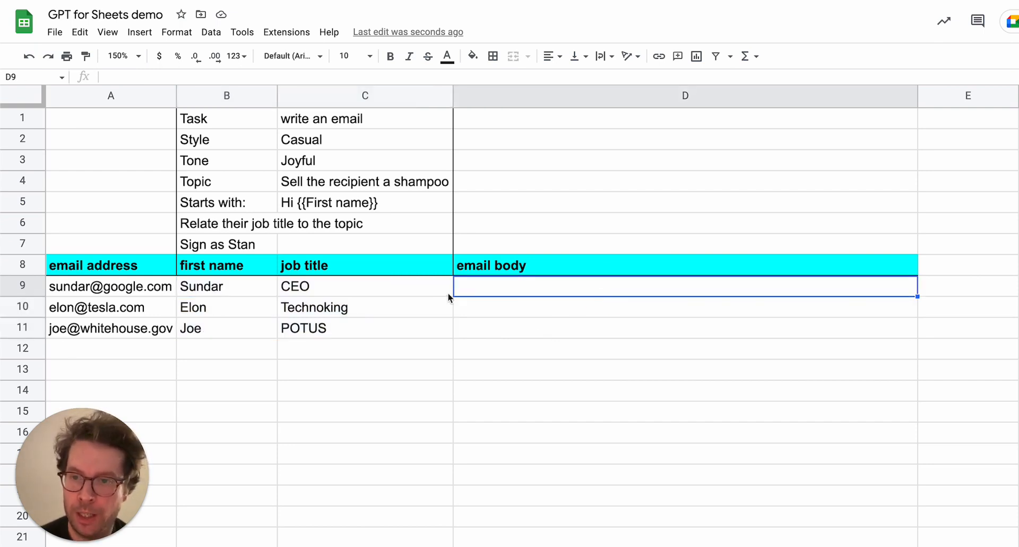
pyautogui.moveTo(220, 120); pyautogui.dragTo(354, 247)
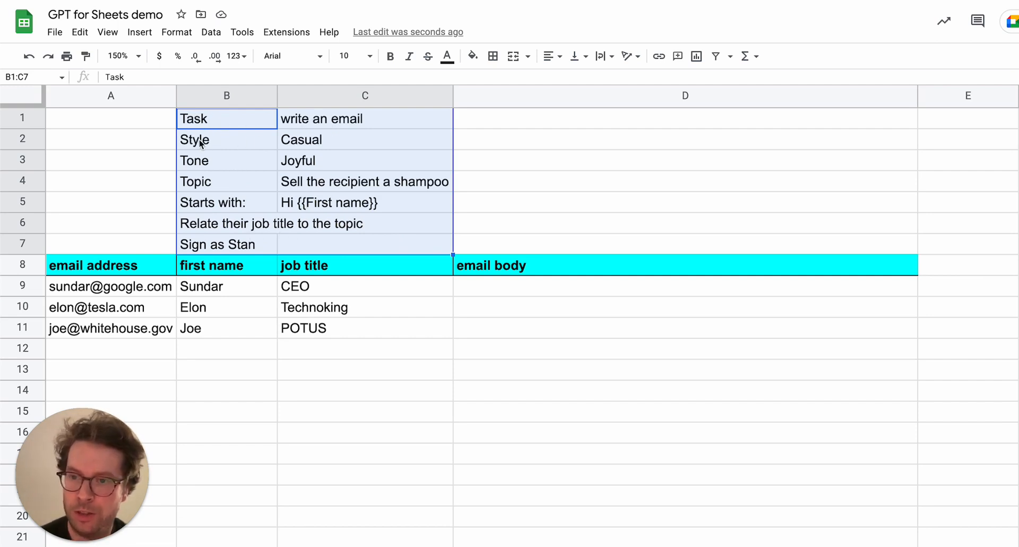
pyautogui.click(325, 184)
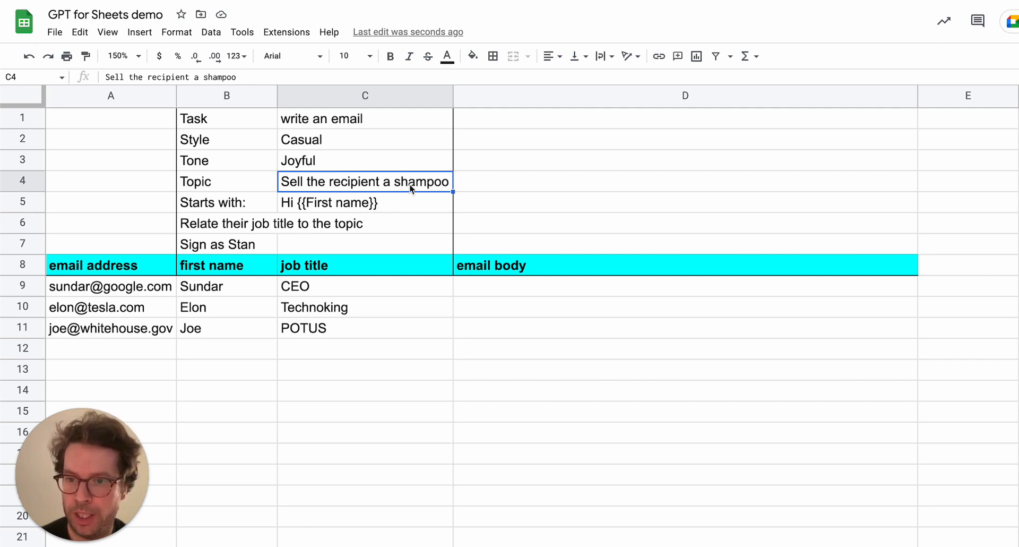
pyautogui.click(239, 246)
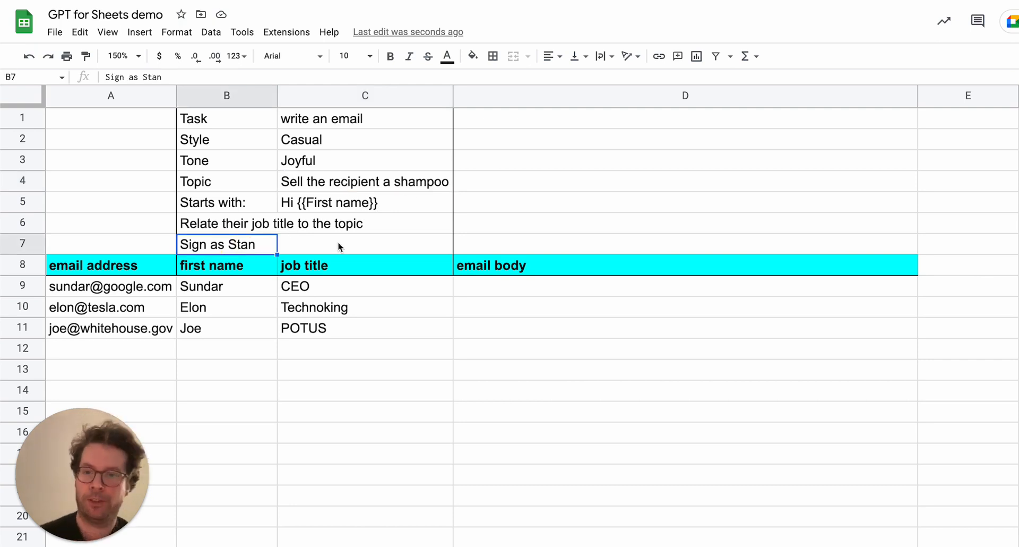
# In D9, enter the formula =GPT(B1:C8,B9:C9,1) using the prompt range and Sundar's row.
pyautogui.click(544, 293)
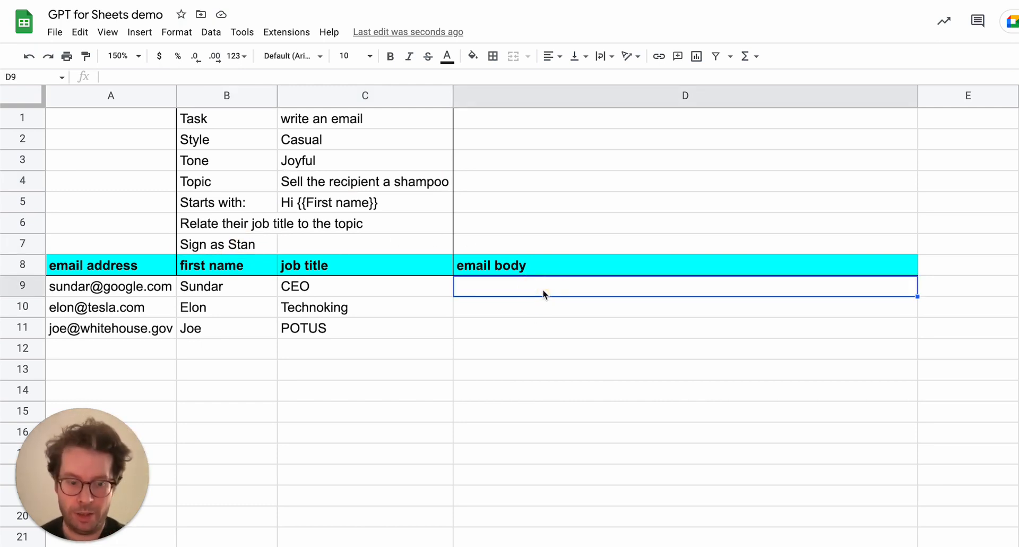
pyautogui.write('=')
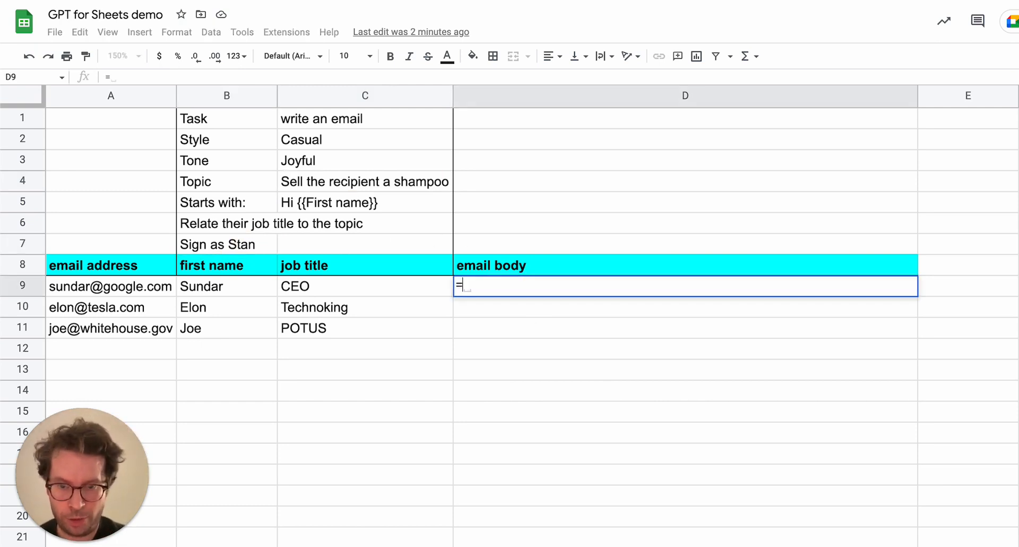
pyautogui.write('gpt')
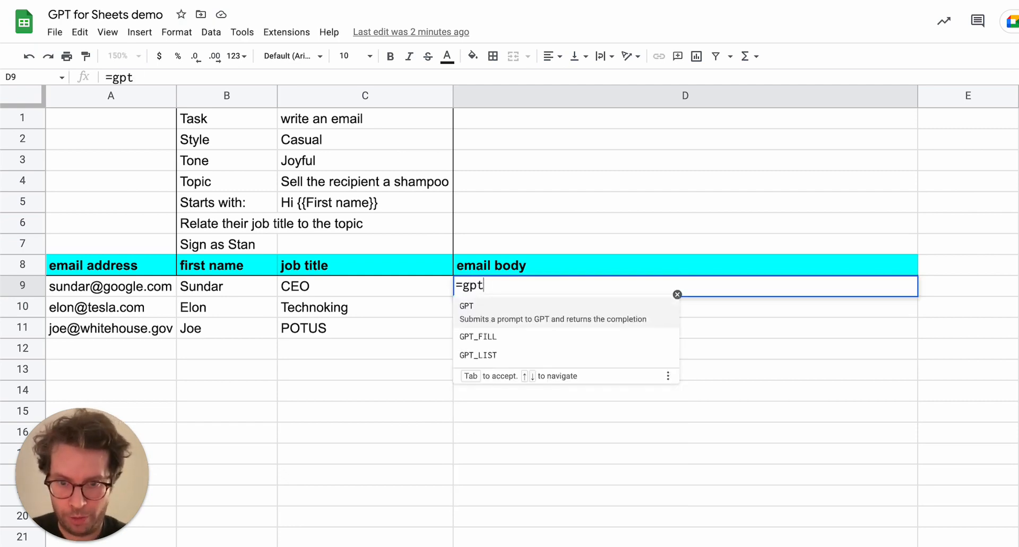
pyautogui.press('Tab')
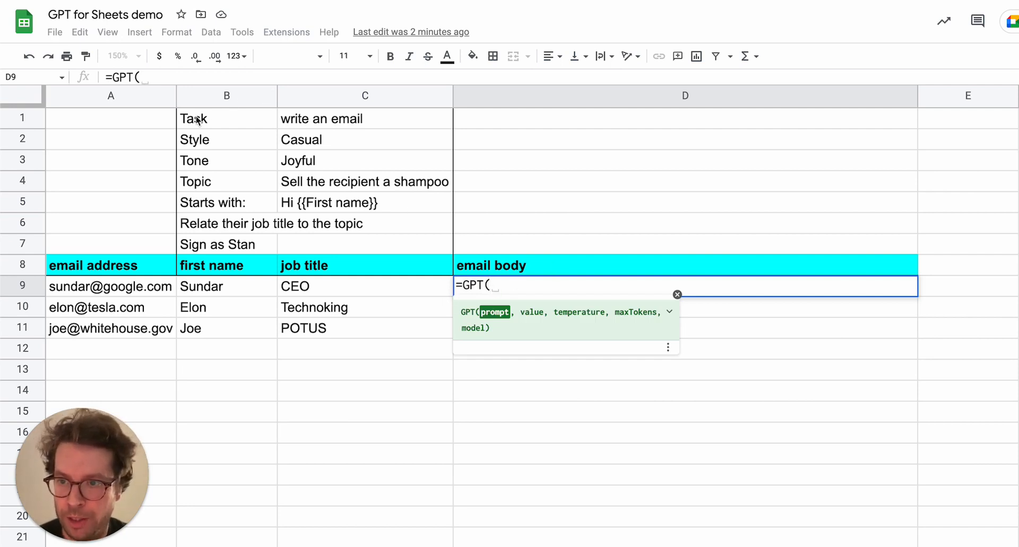
pyautogui.moveTo(199, 120); pyautogui.dragTo(217, 263)
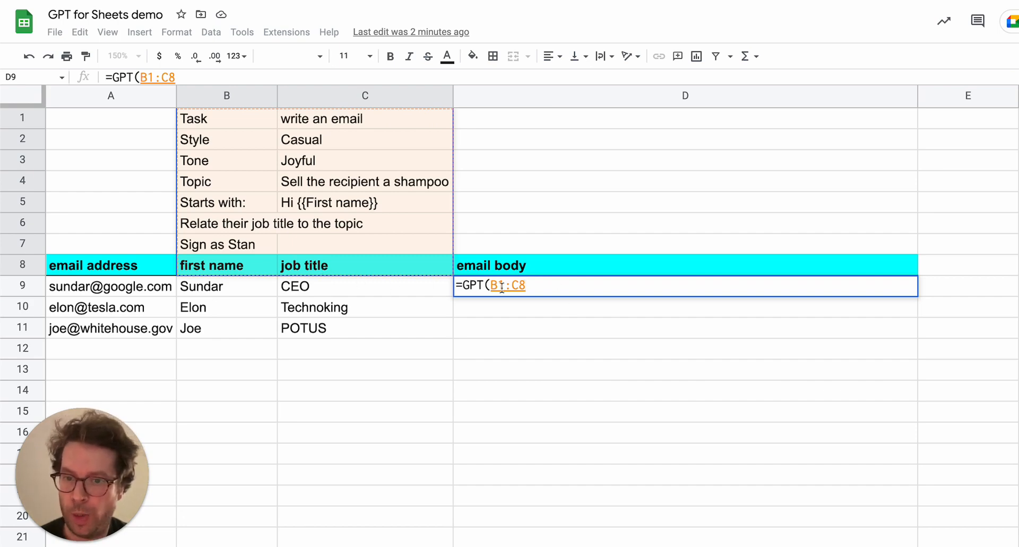
pyautogui.write(',')
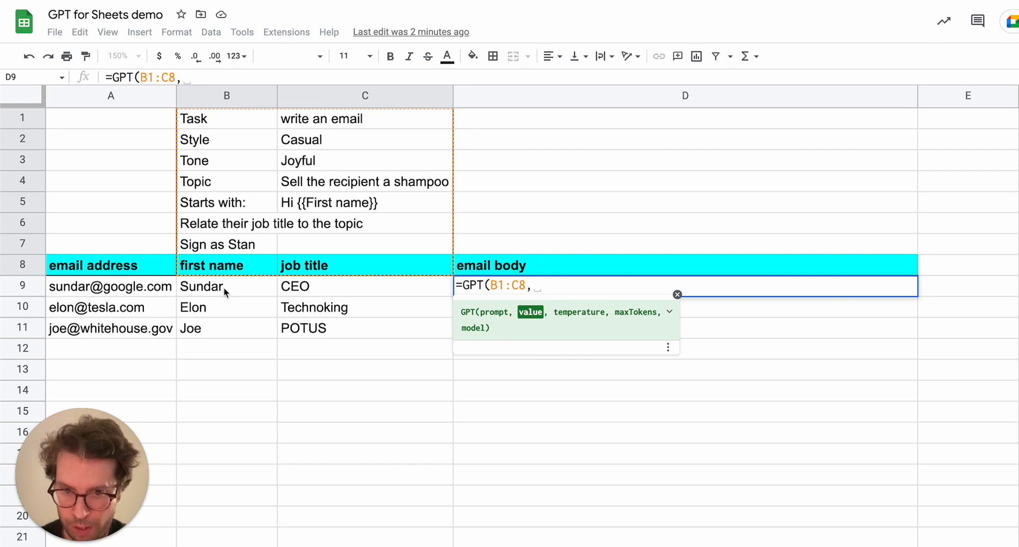
pyautogui.moveTo(224, 288); pyautogui.dragTo(306, 286)
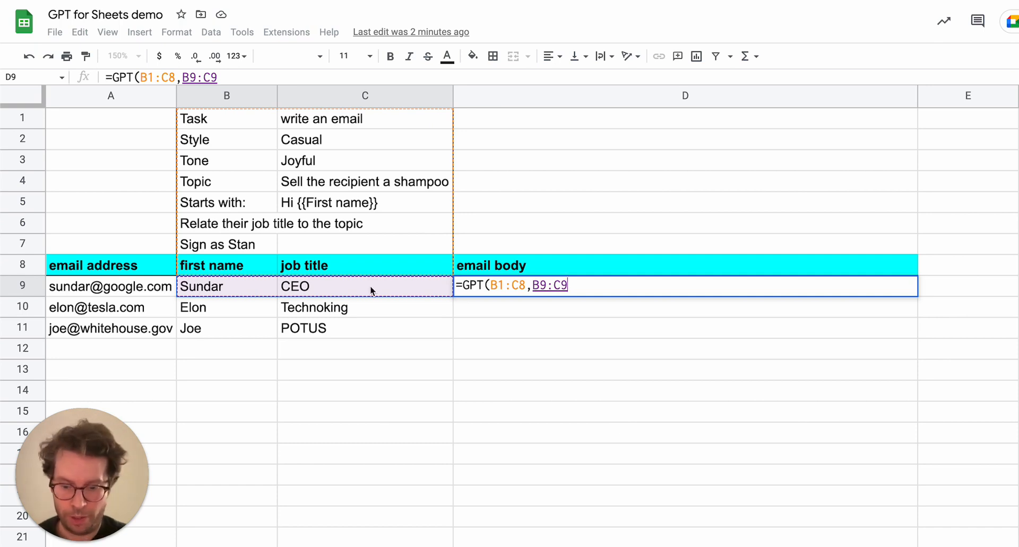
pyautogui.write(',1)')
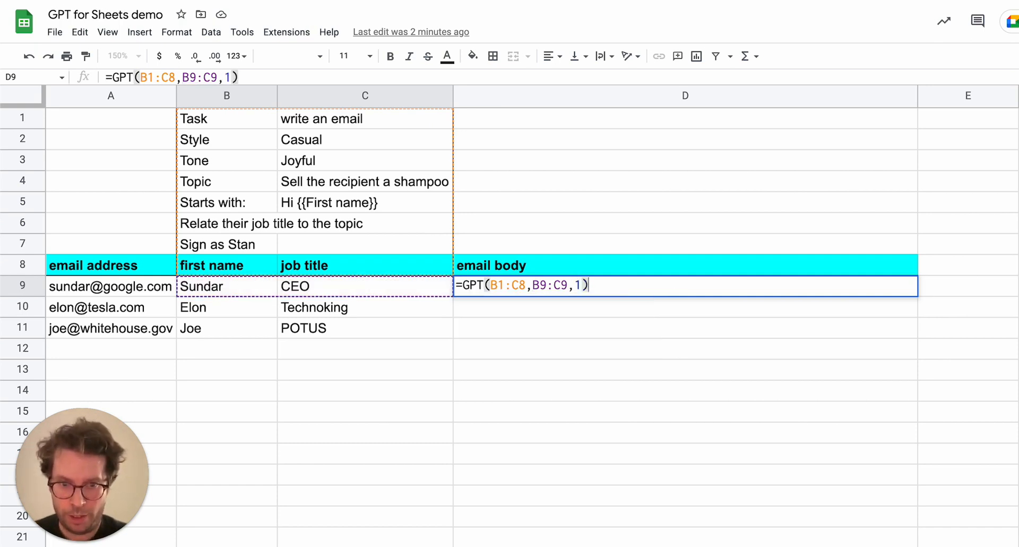
pyautogui.press('Return')
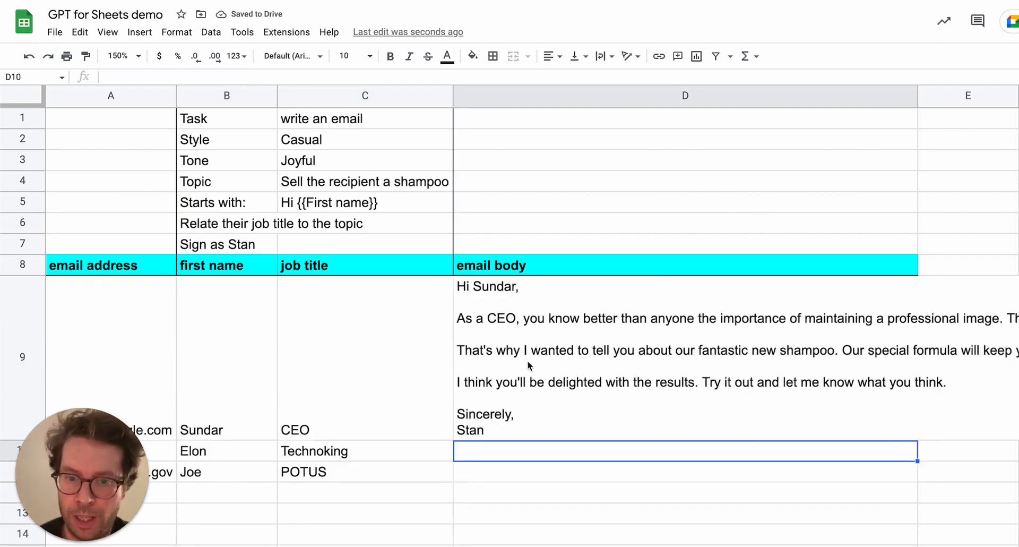
# Examine the generated email in D9 against the prompt cells and the recipient's name and job title.
pyautogui.click(528, 360)
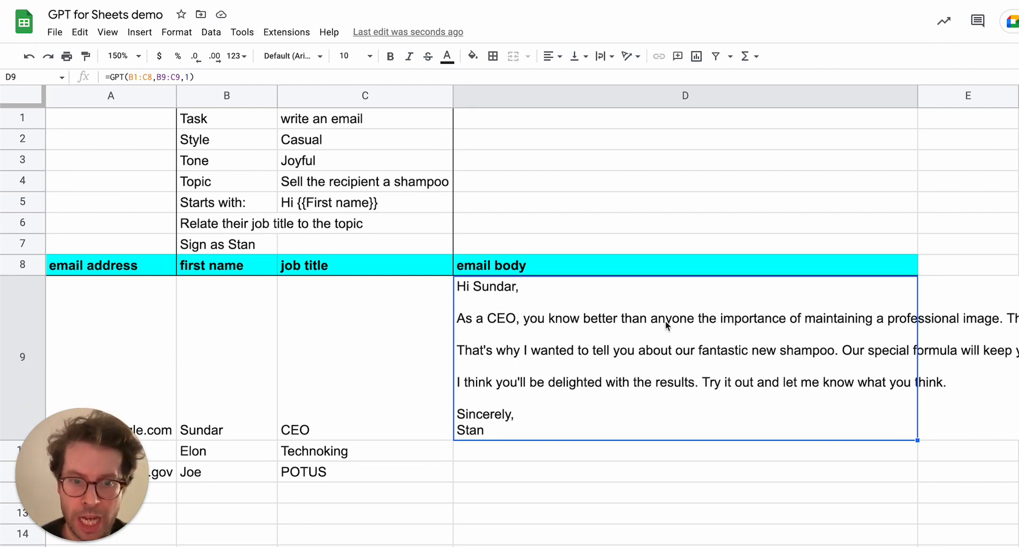
pyautogui.hscroll(6, 796, 335)
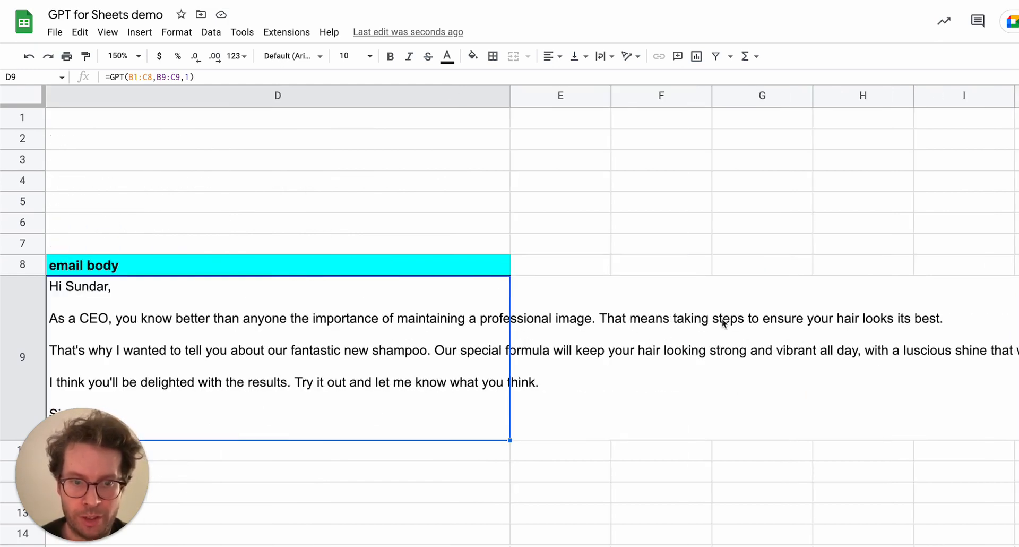
pyautogui.hscroll(-6, 767, 352)
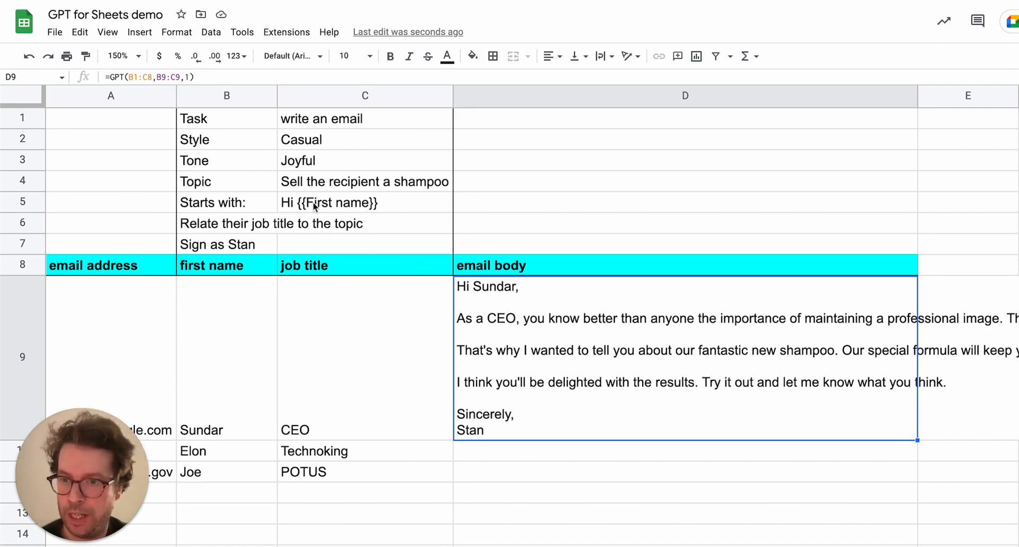
pyautogui.click(345, 210)
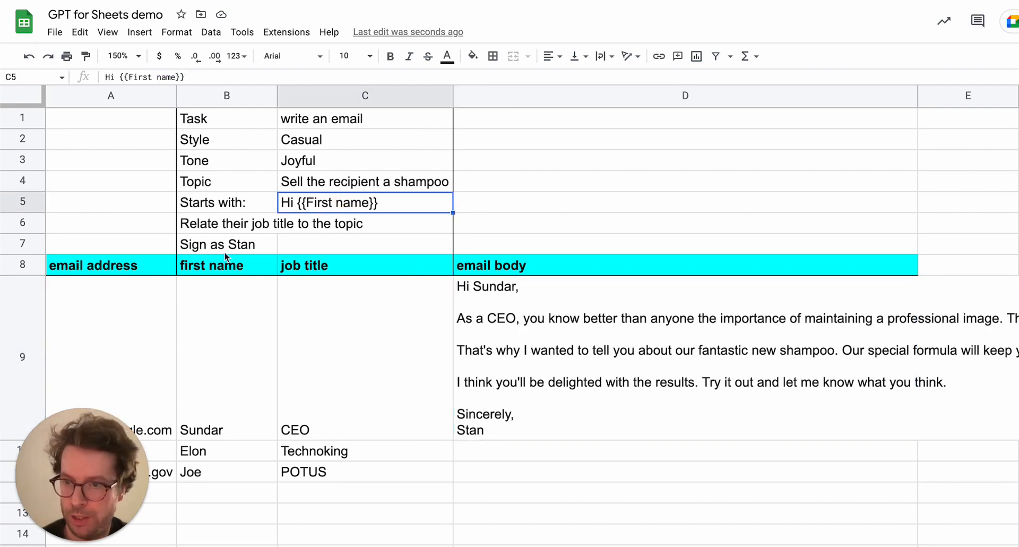
pyautogui.click(220, 271)
pyautogui.click(320, 206)
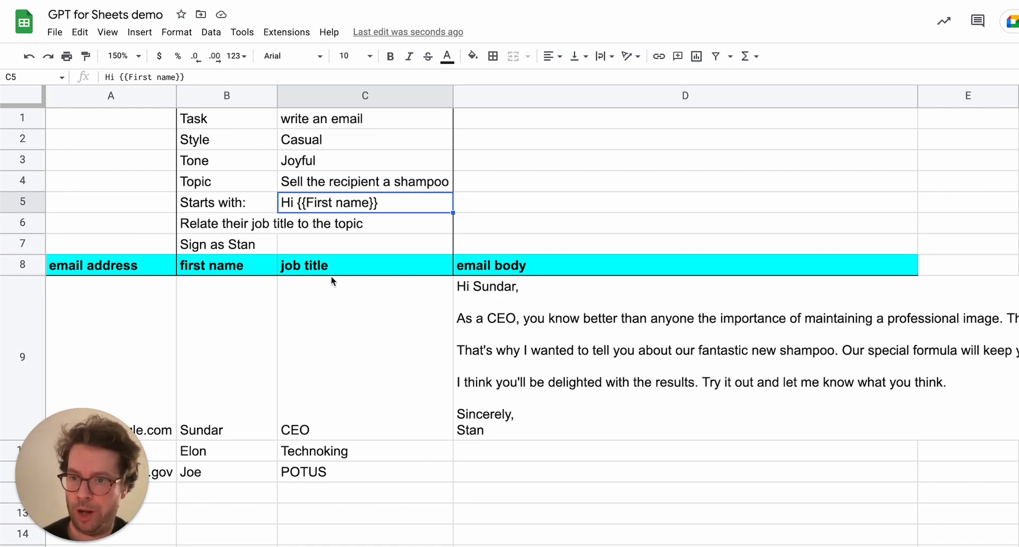
pyautogui.click(358, 369)
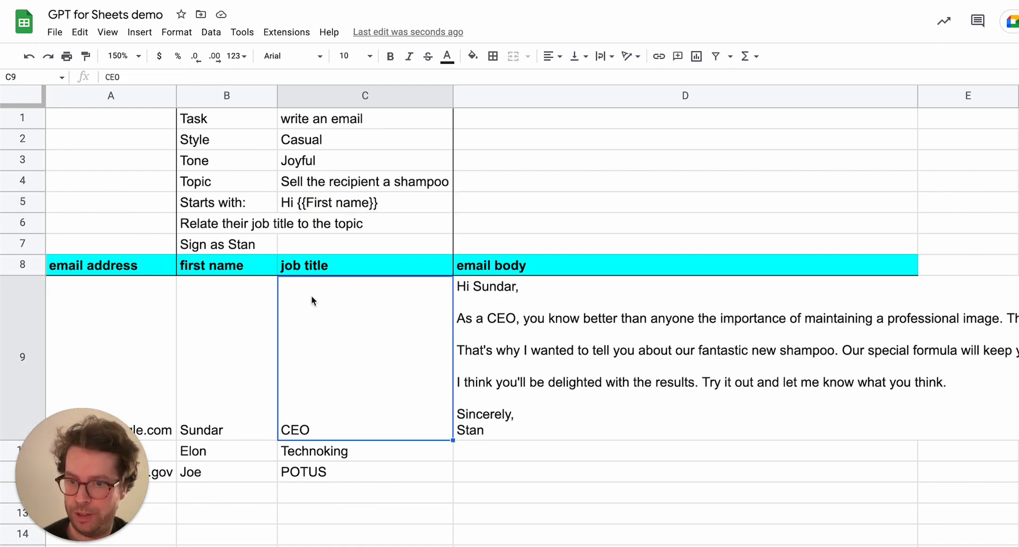
pyautogui.click(595, 364)
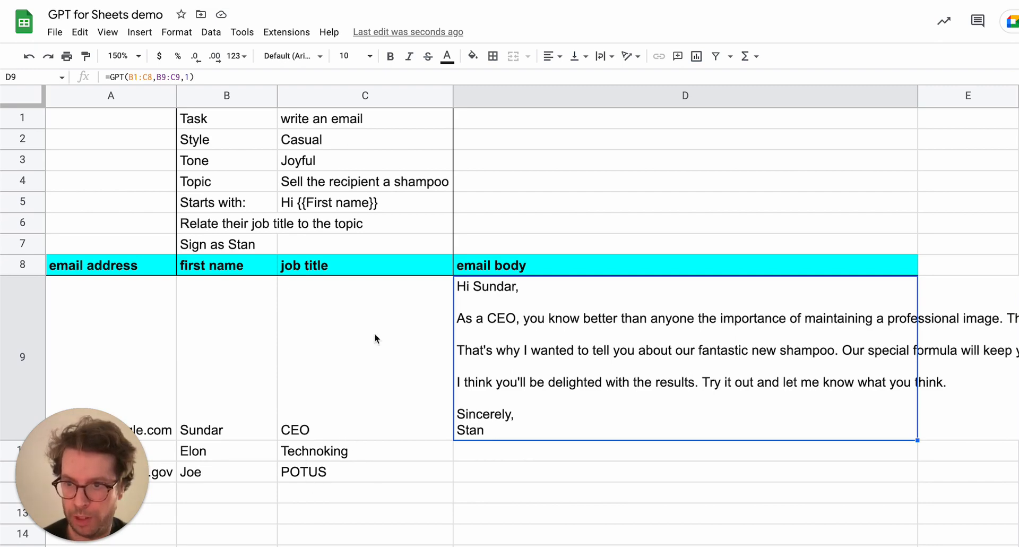
# Edit D9's formula to lock the prompt range rows as B$1:C$8.
pyautogui.click(132, 77)
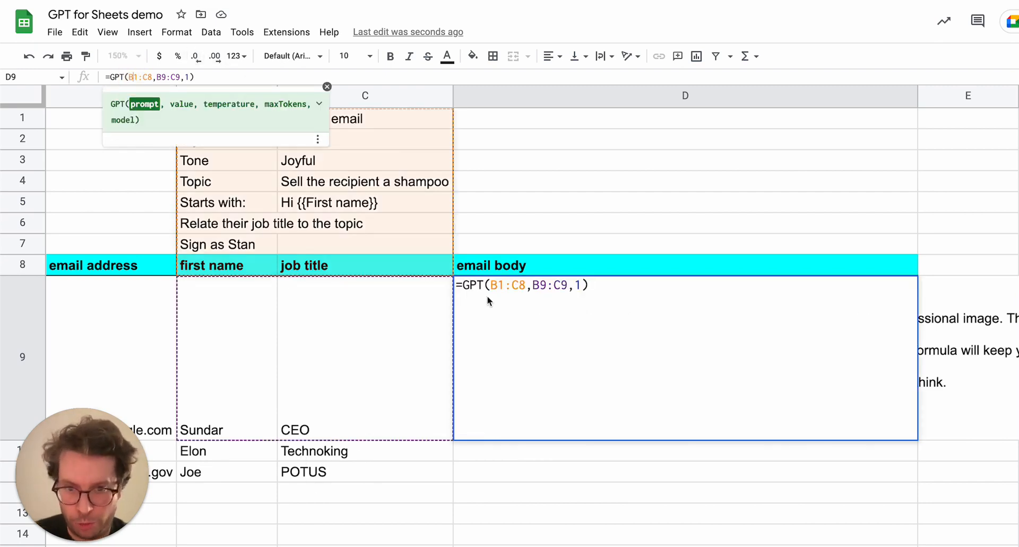
pyautogui.click(498, 285)
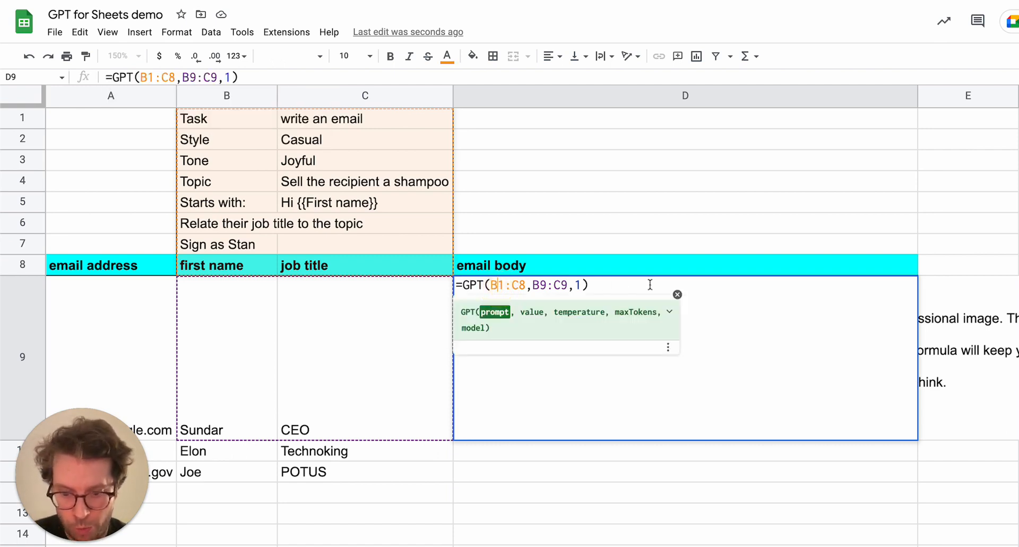
pyautogui.write('$')
pyautogui.press('Right')
pyautogui.press('Right')
pyautogui.press('Left')
pyautogui.write('$')
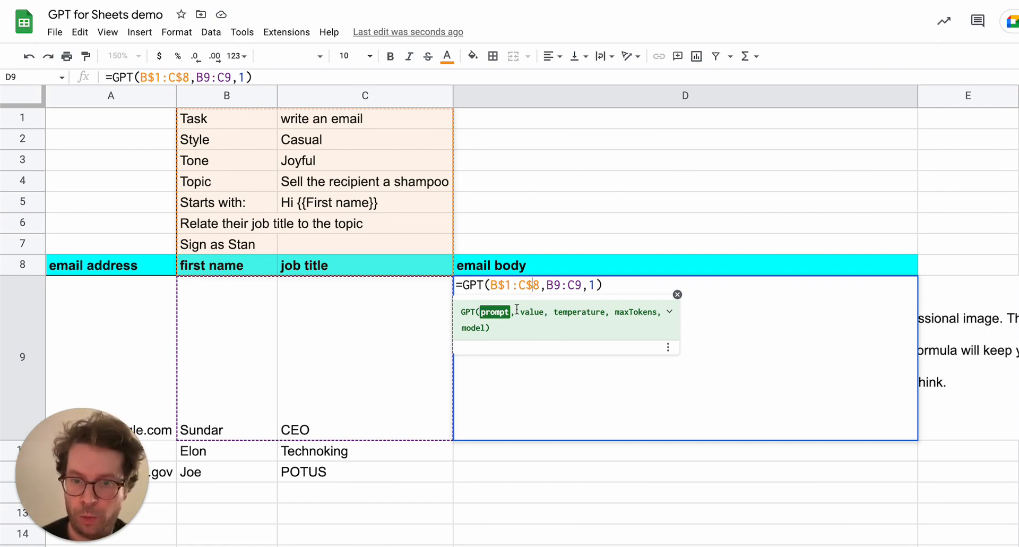
pyautogui.click(555, 285)
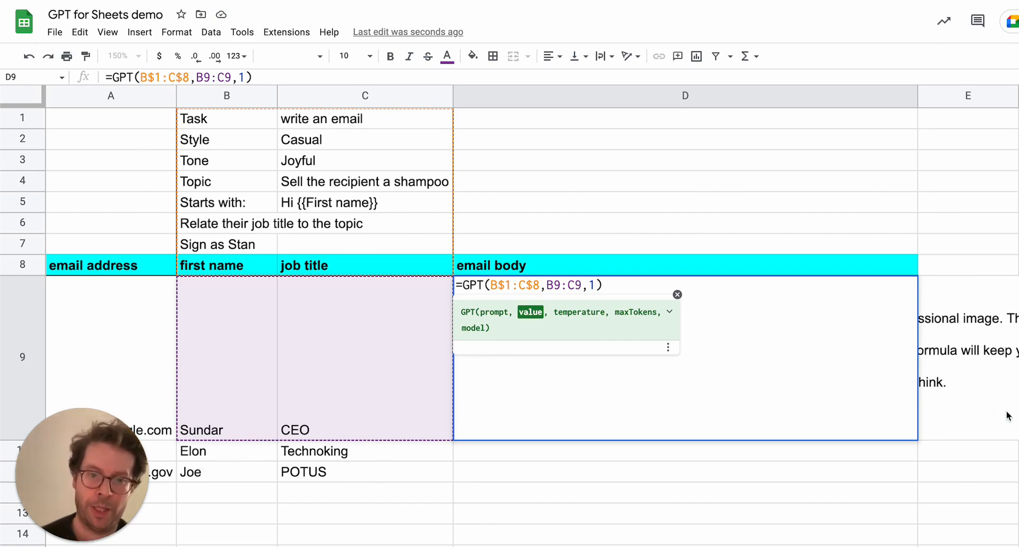
pyautogui.press('Return')
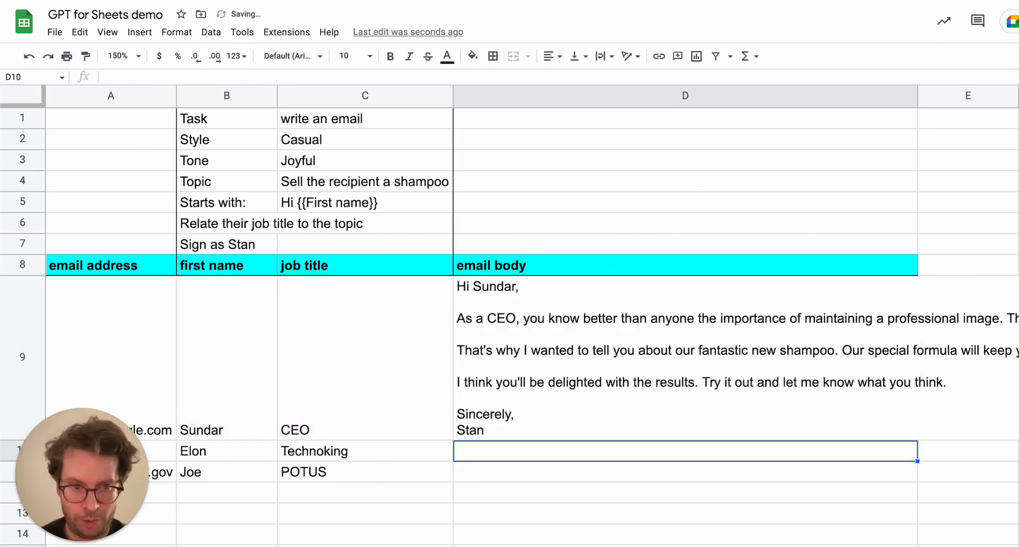
# Fill D9's formula down through D11 to generate emails for the remaining recipients.
pyautogui.click(896, 414)
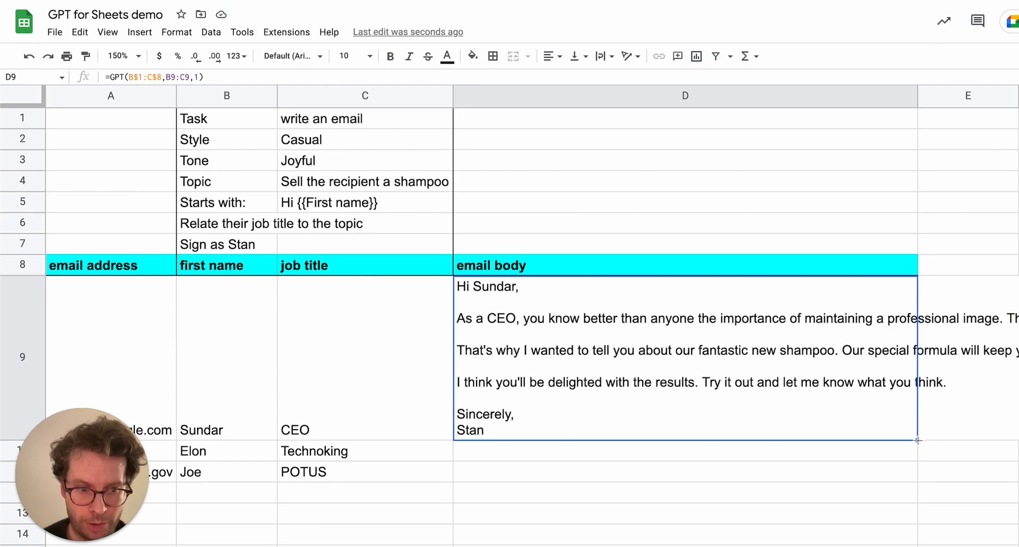
pyautogui.moveTo(918, 440); pyautogui.dragTo(949, 471)
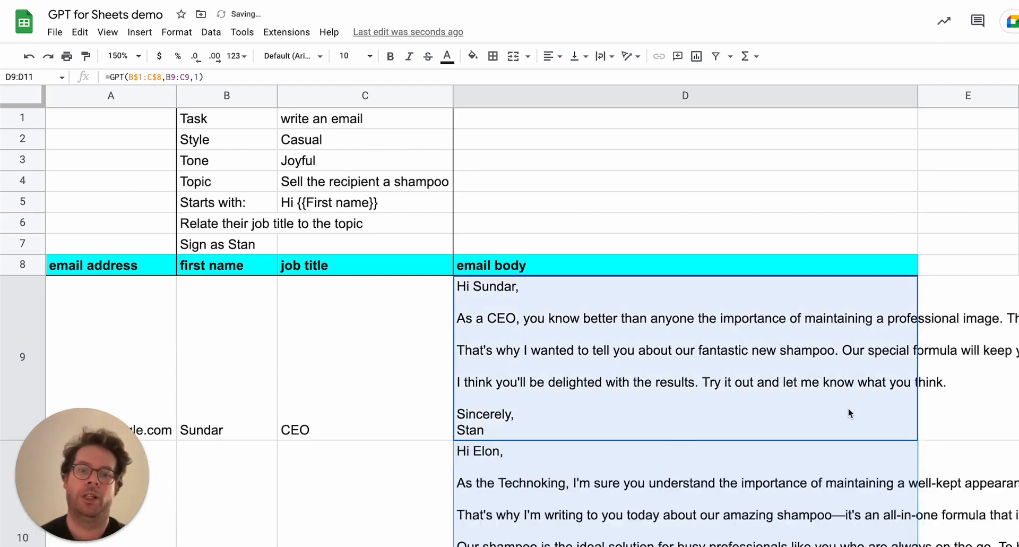
pyautogui.click(804, 454)
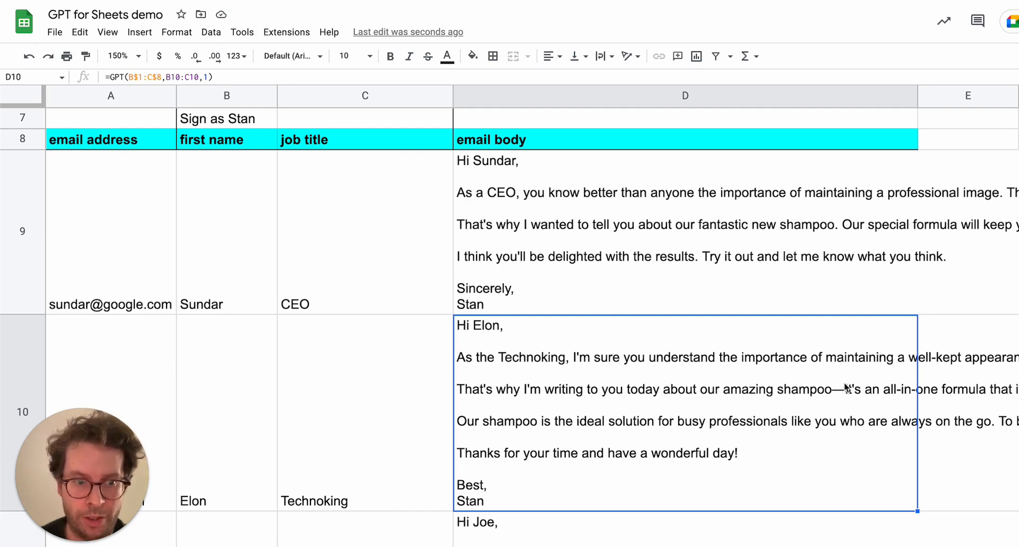
# Read through the generated emails in D10 and D11.
pyautogui.hscroll(4, 868, 422)
pyautogui.hscroll(2, 868, 424)
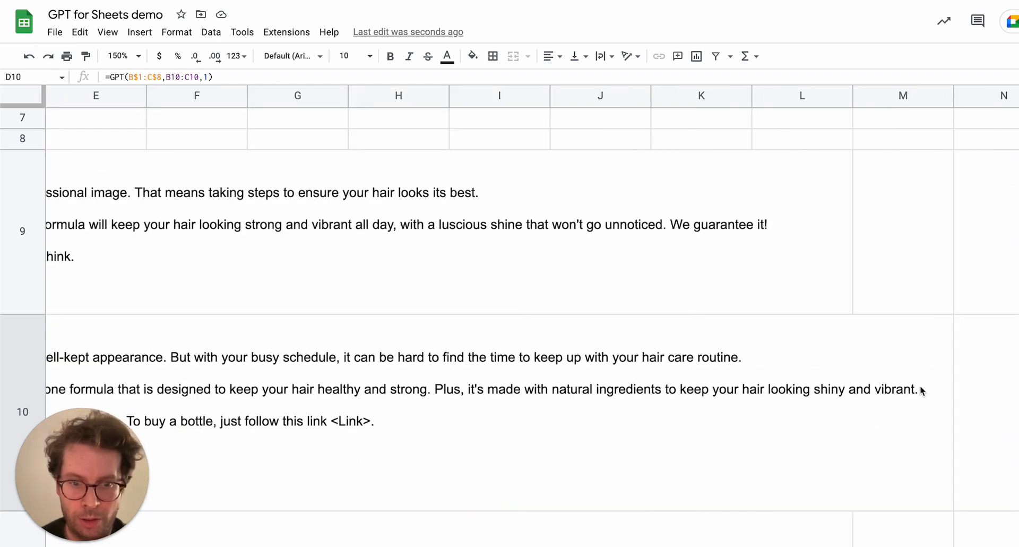
pyautogui.hscroll(-10, 567, 390)
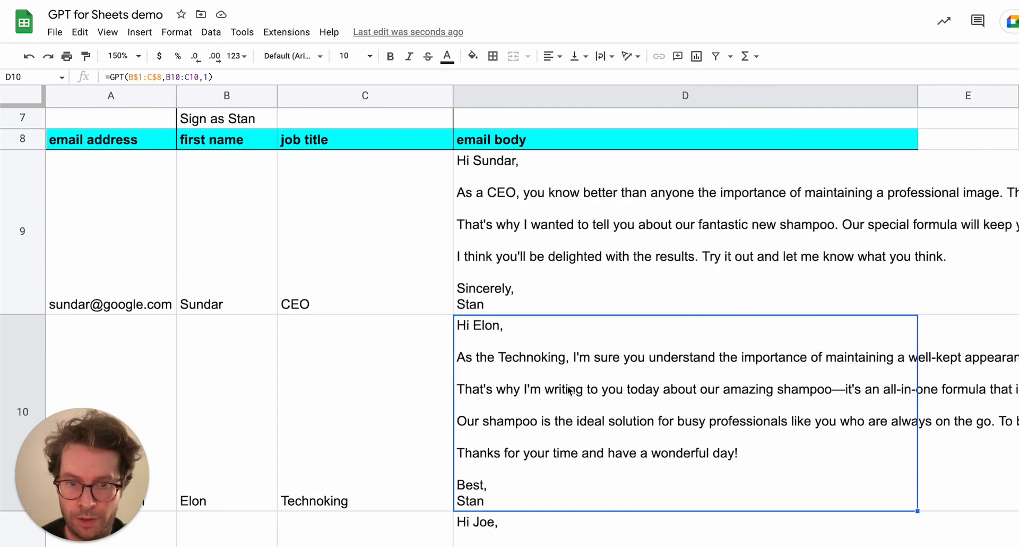
pyautogui.hscroll(5, 781, 436)
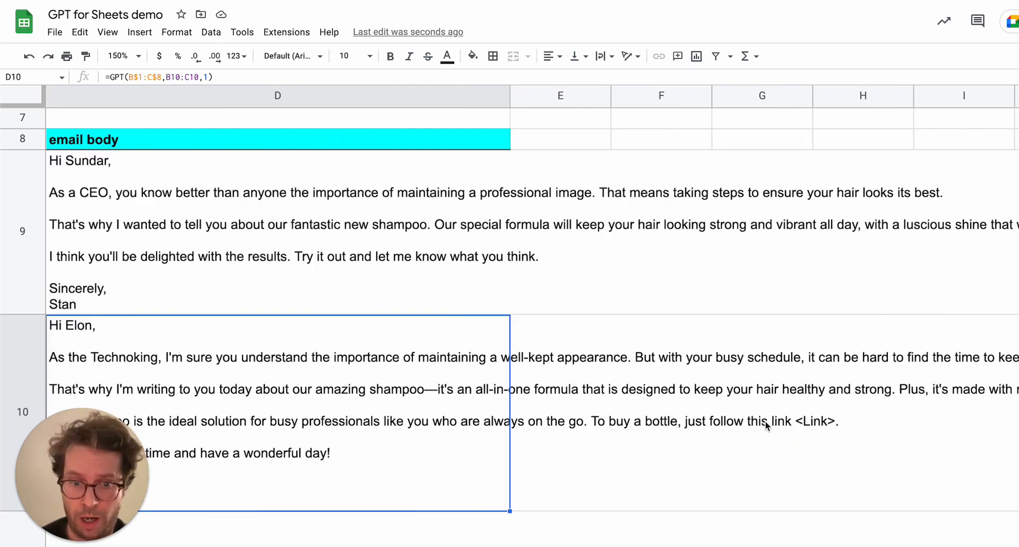
pyautogui.hscroll(-5, 765, 421)
pyautogui.scroll(3, 632, 269)
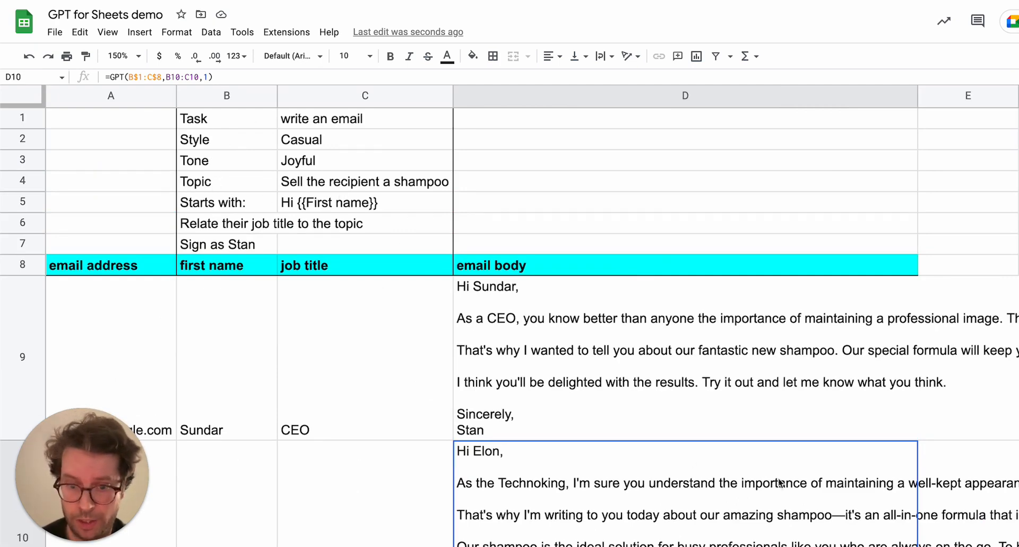
pyautogui.scroll(-4, 783, 481)
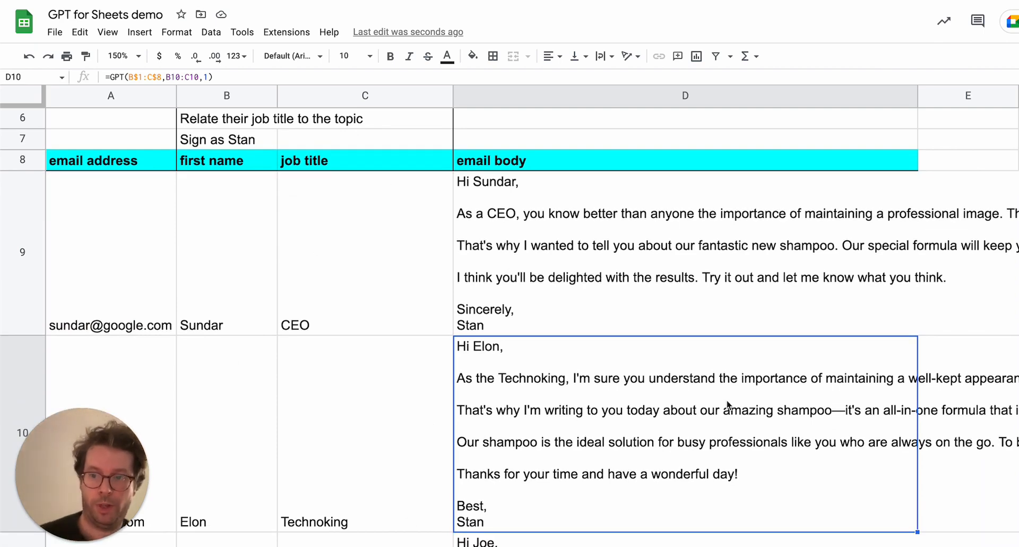
pyautogui.scroll(-5, 578, 345)
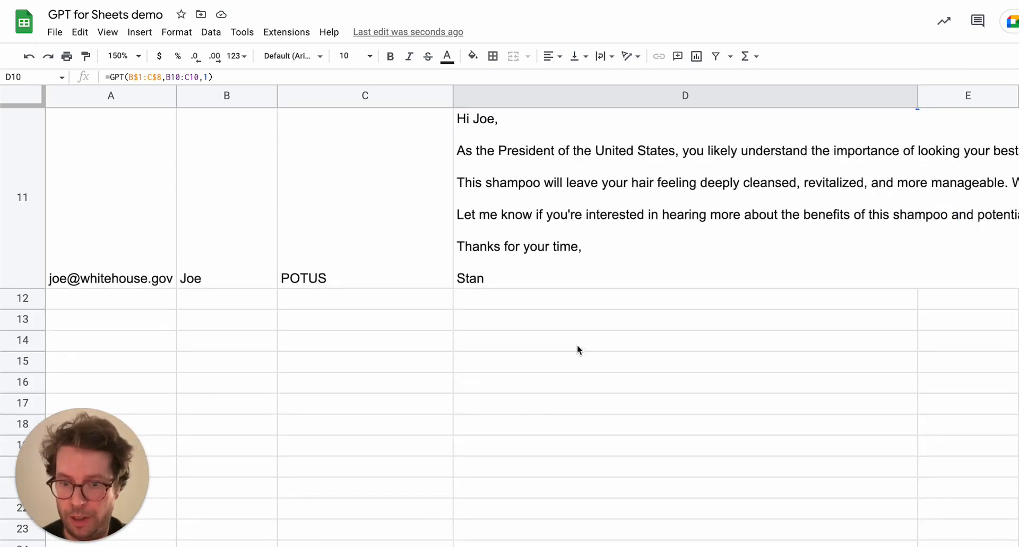
# Inspect D9's GPT formula and its prompt range and recipient value arguments.
pyautogui.scroll(2, 577, 345)
pyautogui.moveTo(108, 424); pyautogui.dragTo(62, 148)
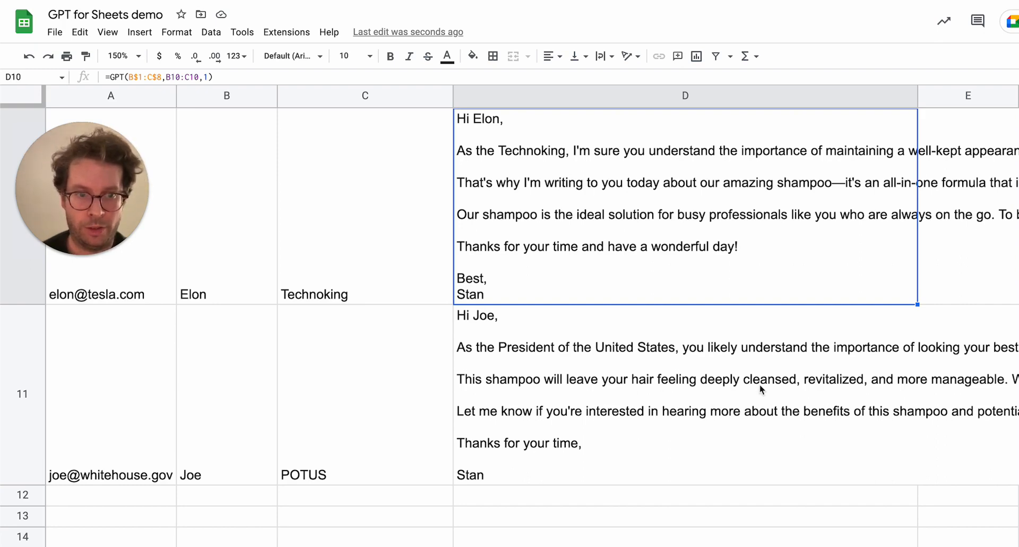
pyautogui.click(816, 395)
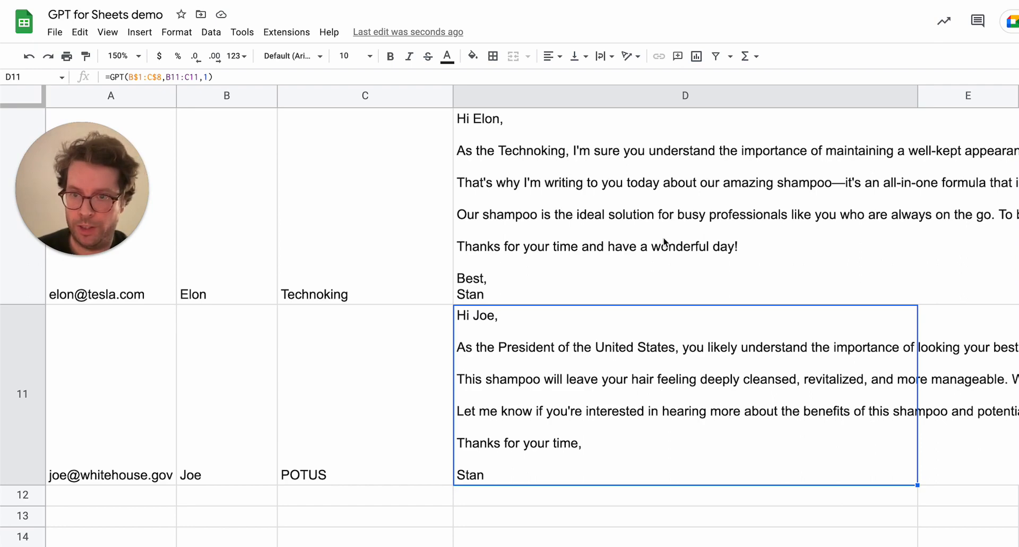
pyautogui.scroll(6, 663, 239)
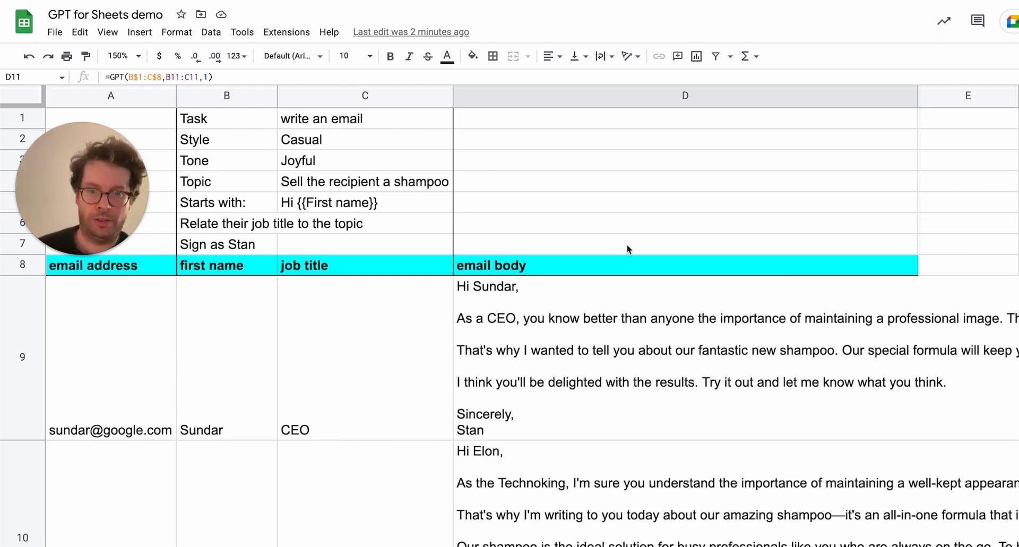
pyautogui.click(594, 327)
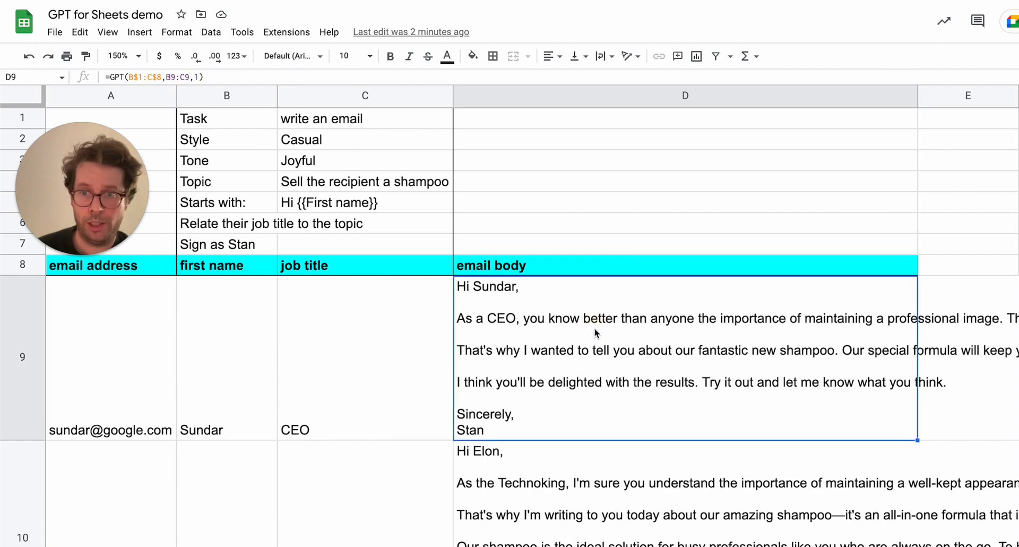
pyautogui.doubleClick(567, 334)
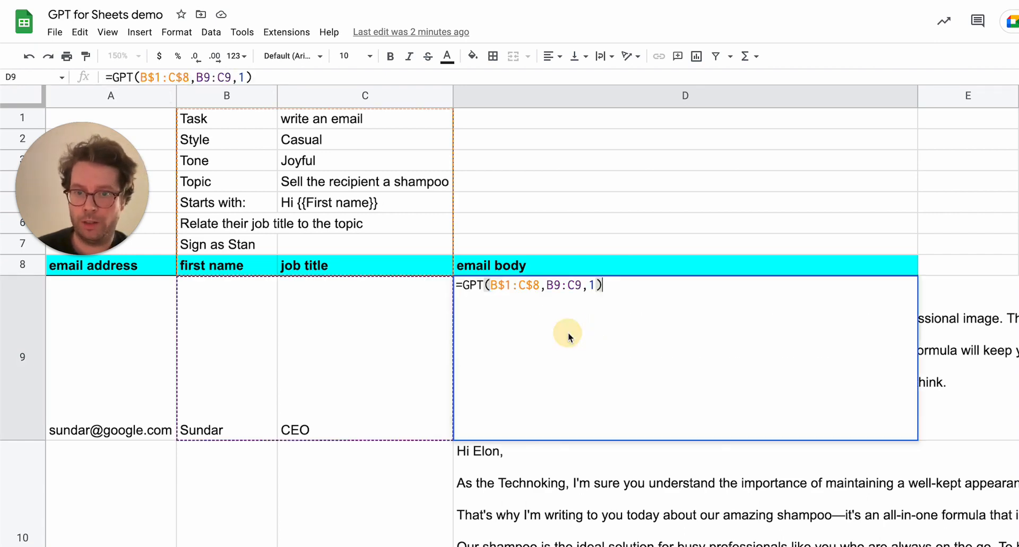
pyautogui.click(532, 285)
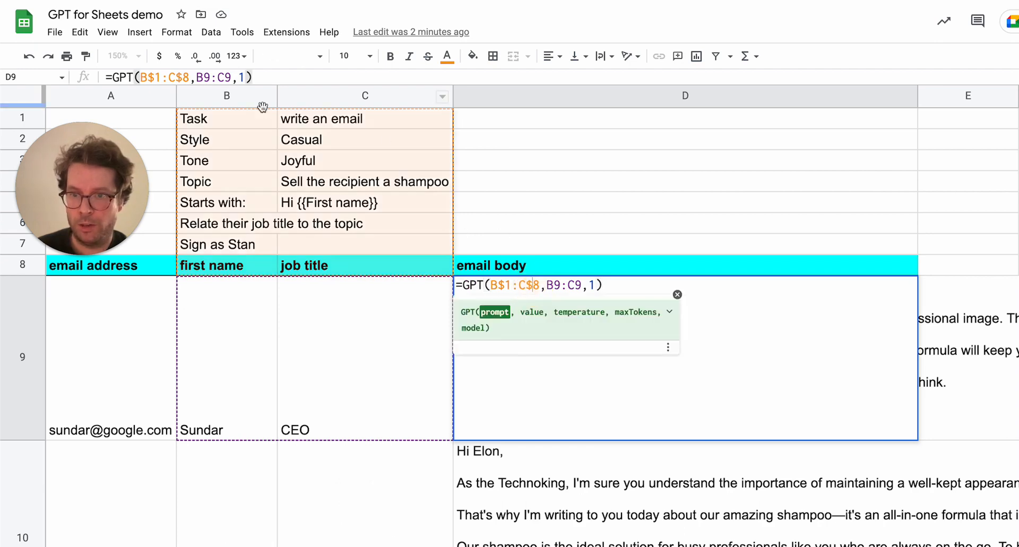
pyautogui.click(566, 285)
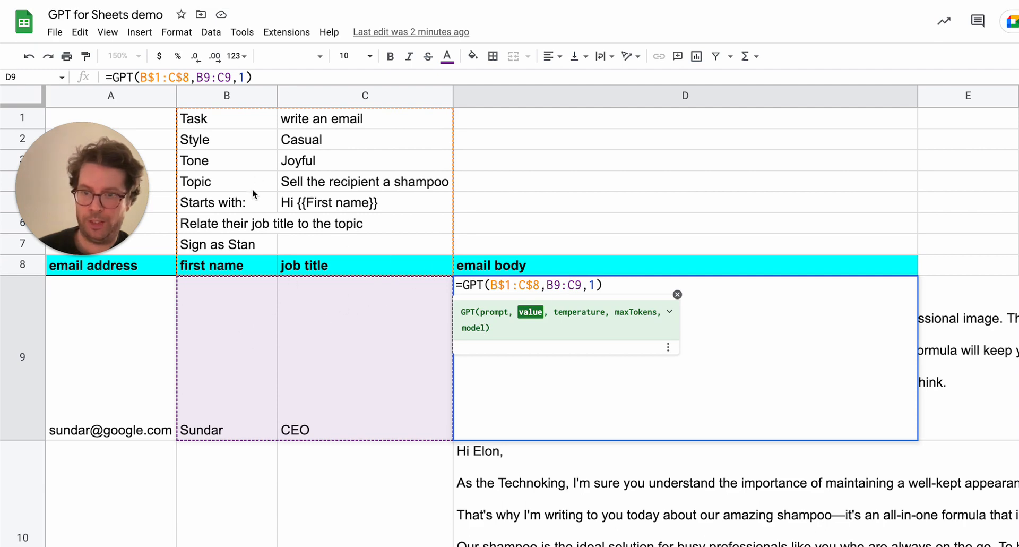
pyautogui.press('Escape')
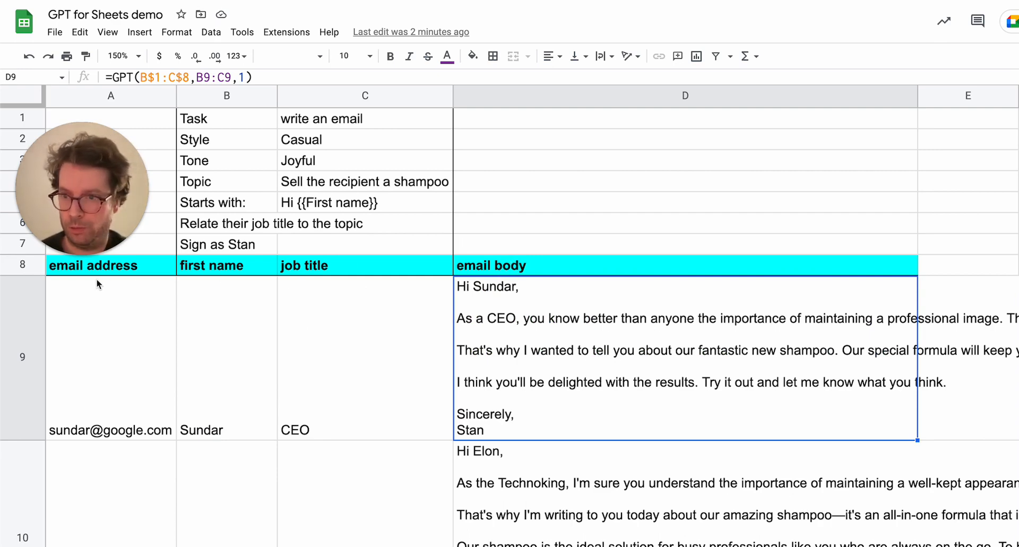
# Clear the generated emails from D9 through D11.
pyautogui.moveTo(75, 140); pyautogui.dragTo(119, 390)
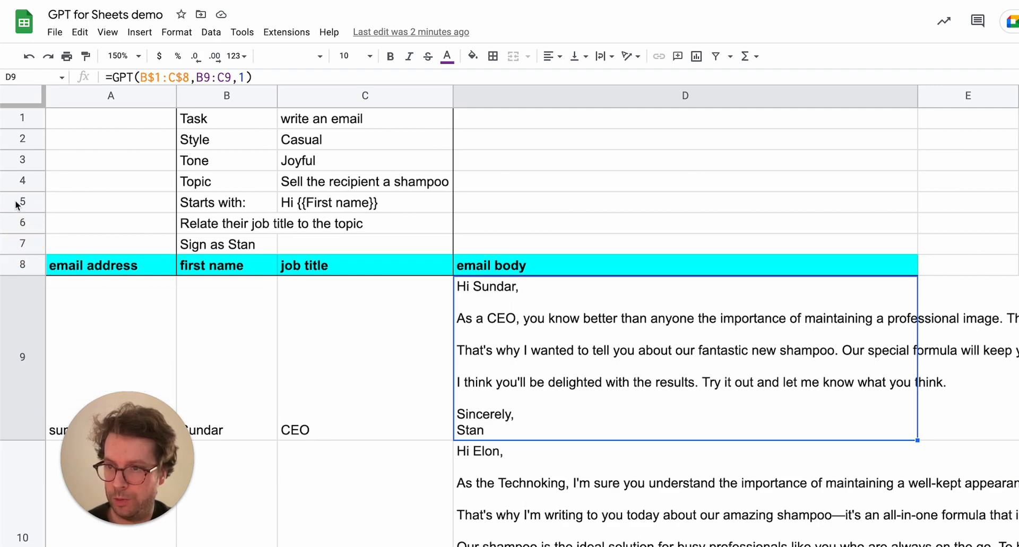
pyautogui.moveTo(16, 204); pyautogui.dragTo(18, 243)
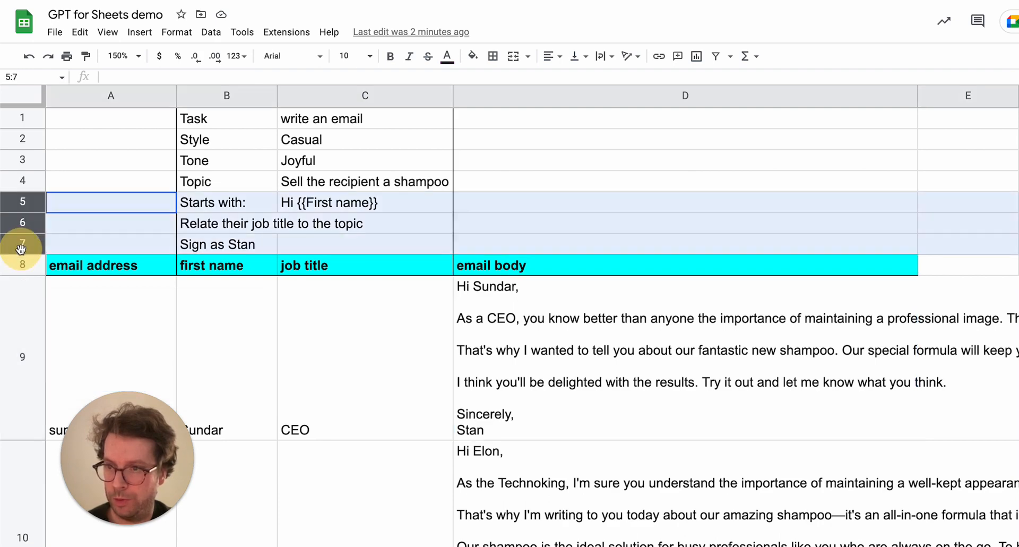
pyautogui.click(505, 332)
pyautogui.press('Delete')
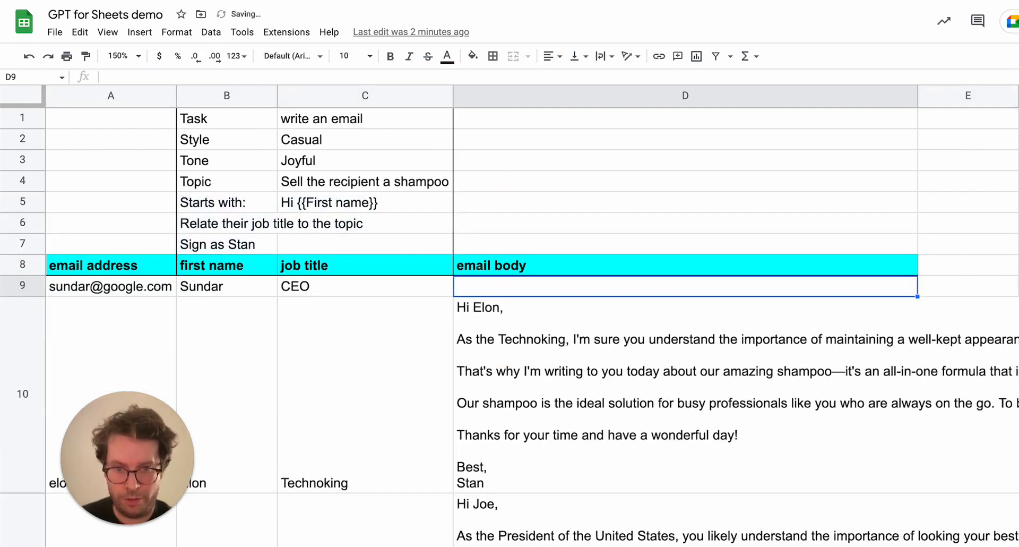
pyautogui.press('Down')
pyautogui.press('Delete')
pyautogui.press('Down')
pyautogui.press('Delete')
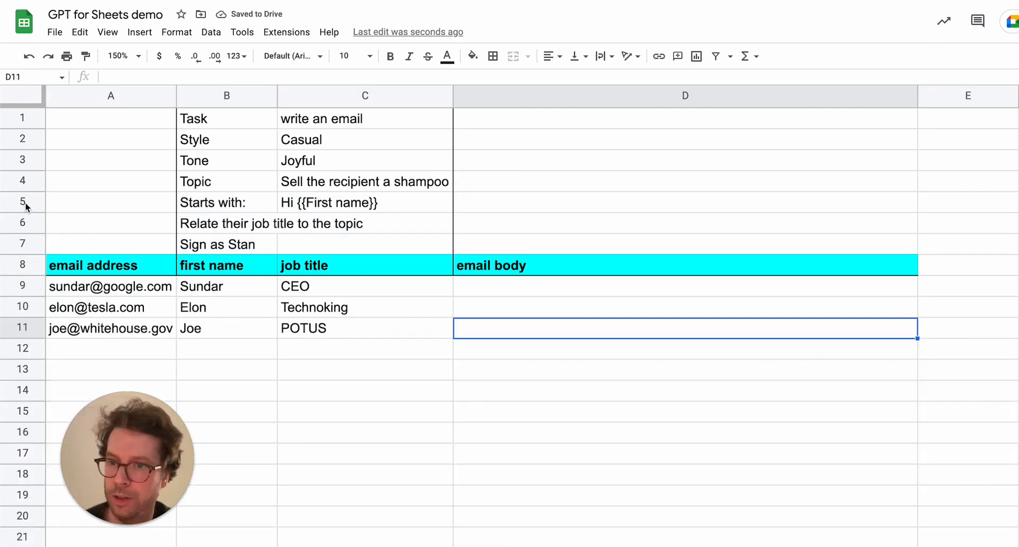
# Insert three empty rows below row 7, above the table header.
pyautogui.moveTo(25, 202); pyautogui.dragTo(23, 243)
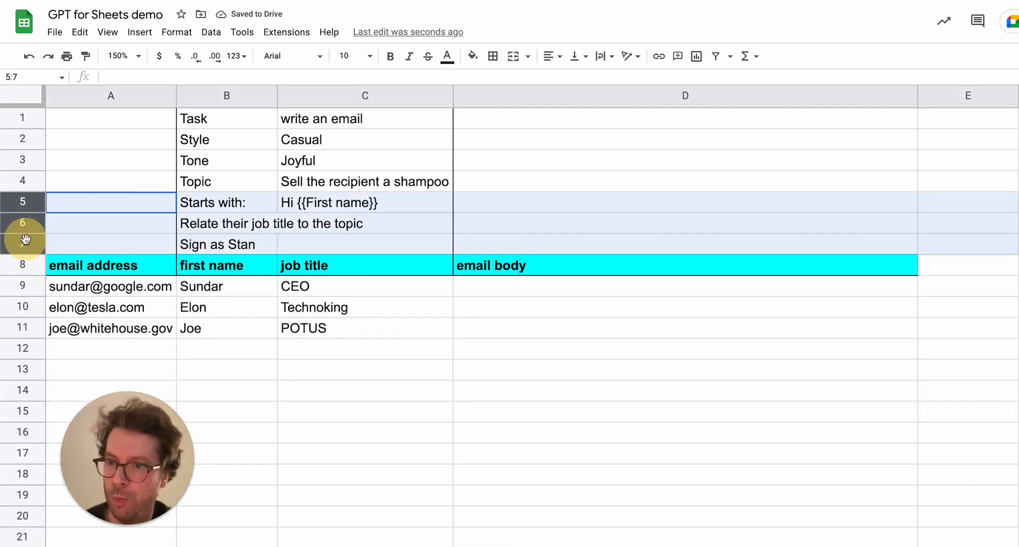
pyautogui.rightClick(25, 203)
pyautogui.click(70, 336)
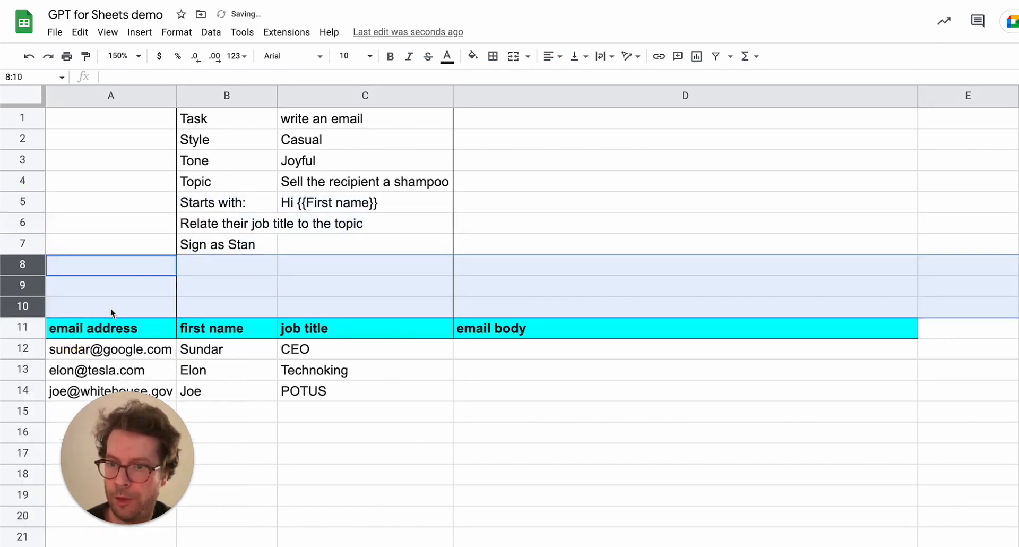
# Narrow column D and move the first name, job title and email body columns from B11:D14 to D11:F14.
pyautogui.moveTo(228, 332); pyautogui.dragTo(514, 400)
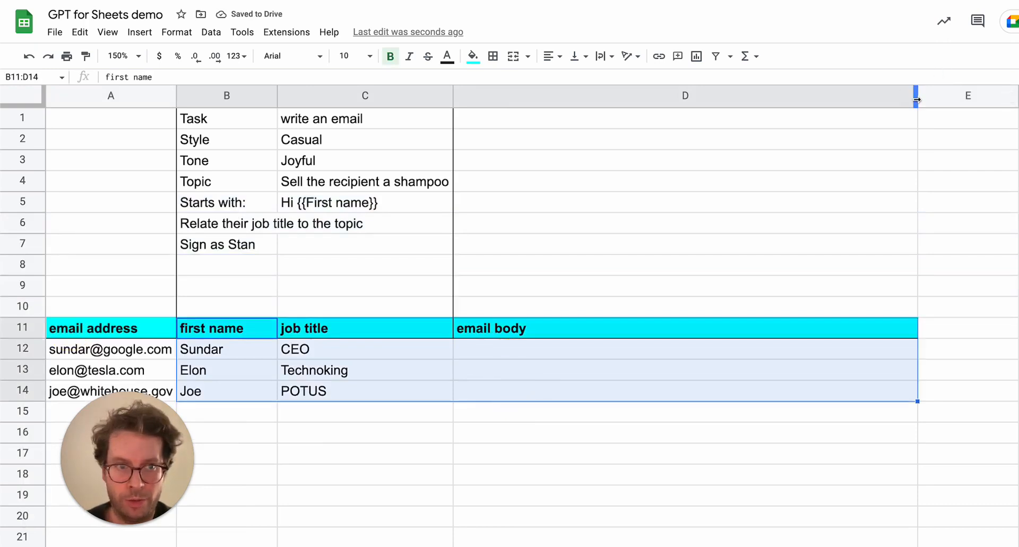
pyautogui.moveTo(917, 100); pyautogui.dragTo(675, 106)
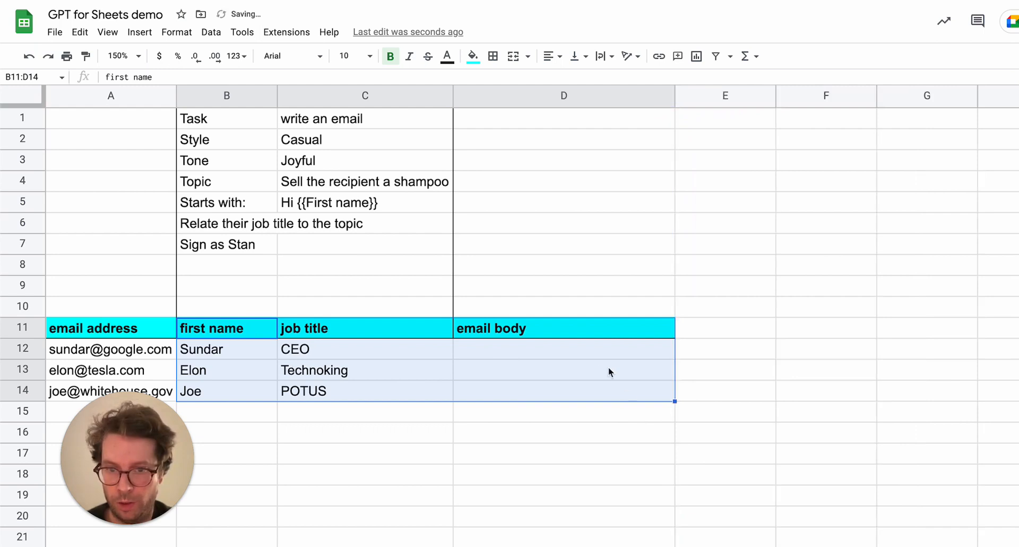
pyautogui.moveTo(239, 329); pyautogui.dragTo(567, 327)
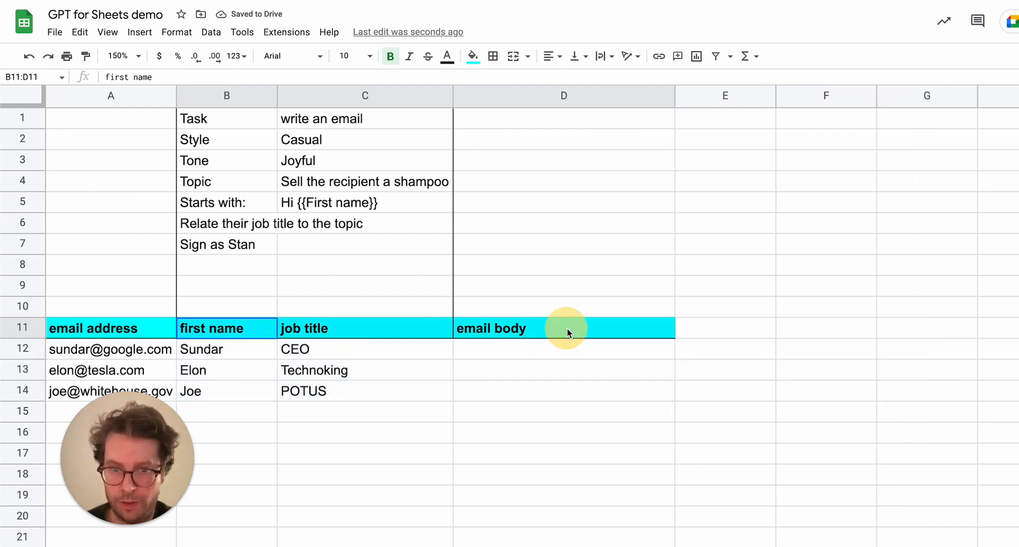
pyautogui.moveTo(231, 330); pyautogui.dragTo(475, 392)
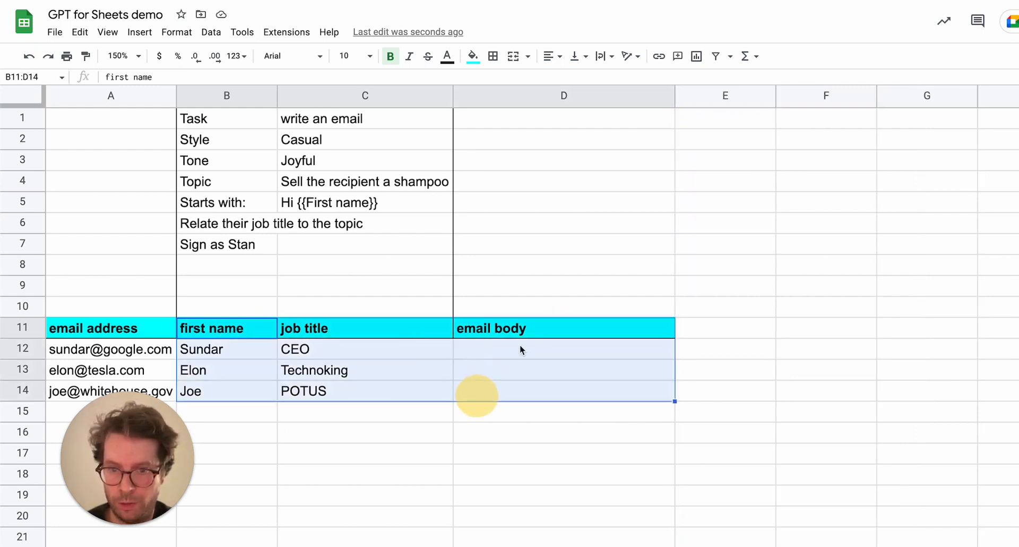
pyautogui.moveTo(524, 317); pyautogui.dragTo(817, 332)
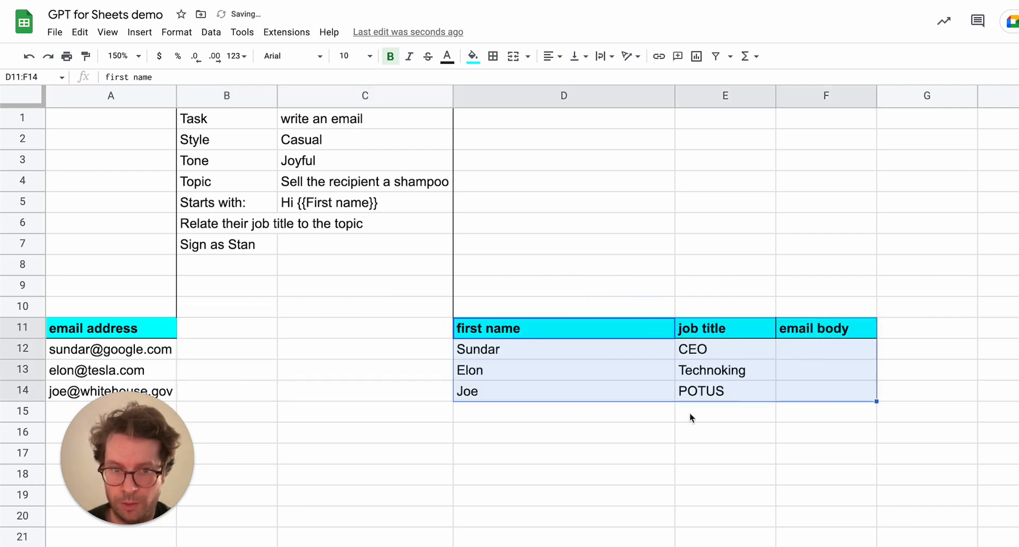
pyautogui.click(571, 426)
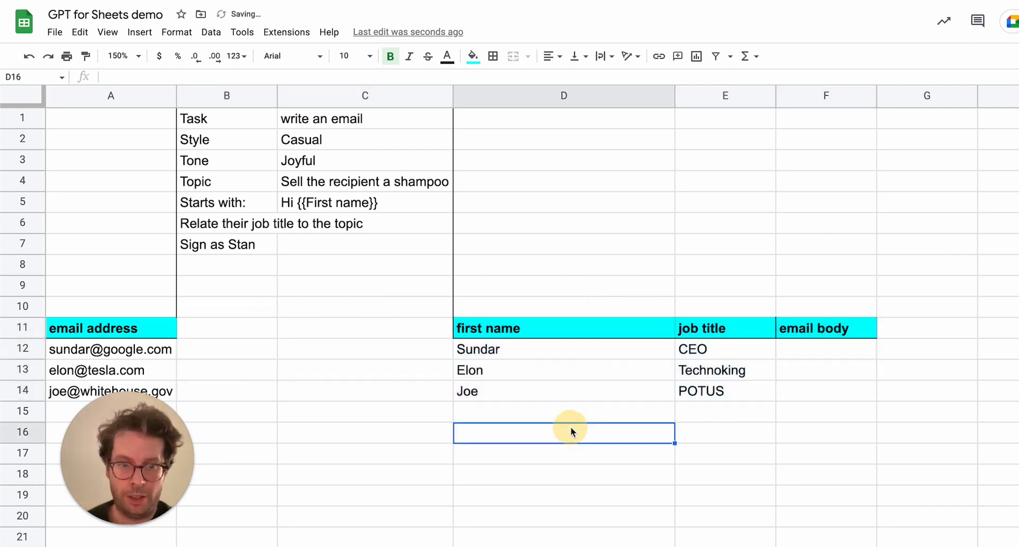
pyautogui.click(807, 353)
pyautogui.write('=gpt')
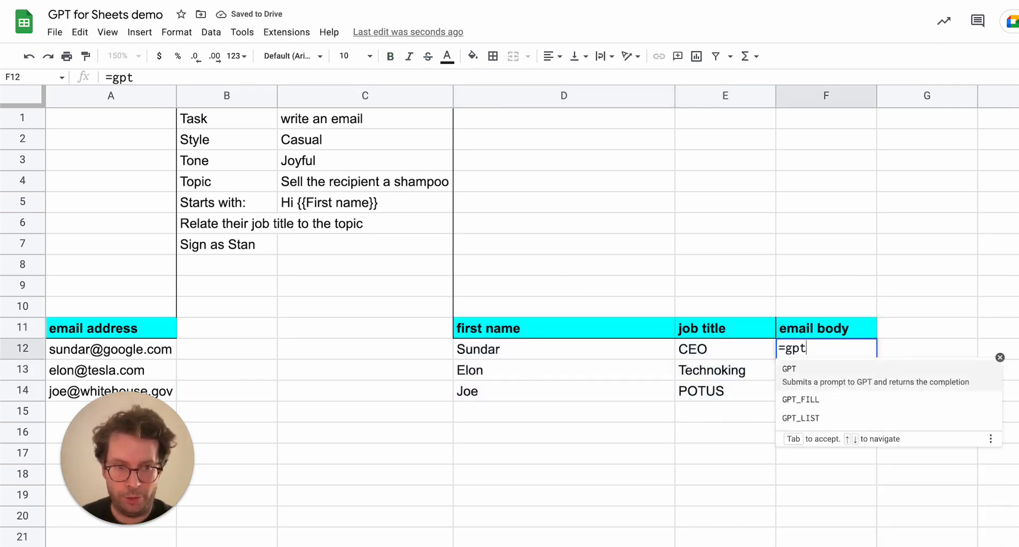
pyautogui.press('Tab')
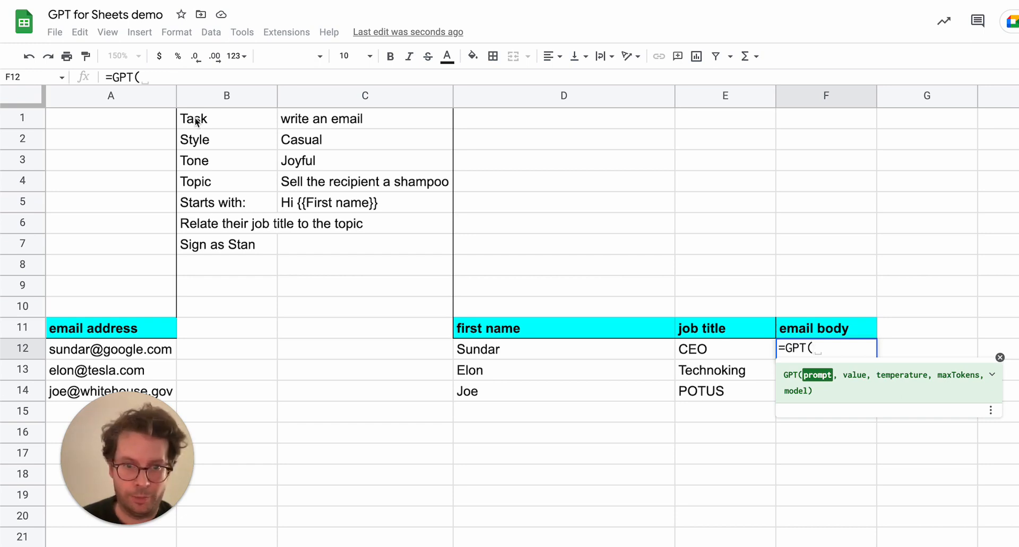
pyautogui.press('Escape')
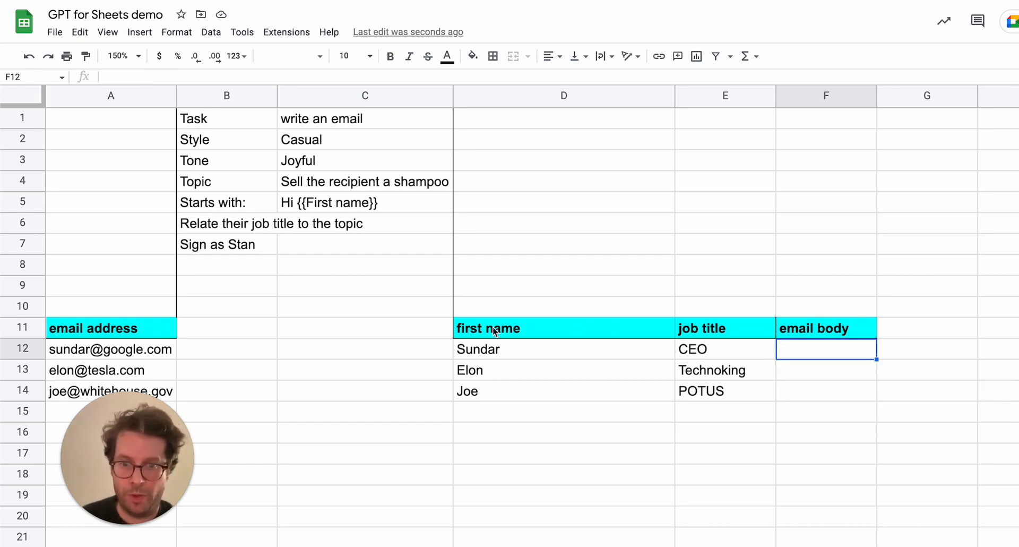
# Enter the labels first name in B8 and job title in C8.
pyautogui.click(215, 265)
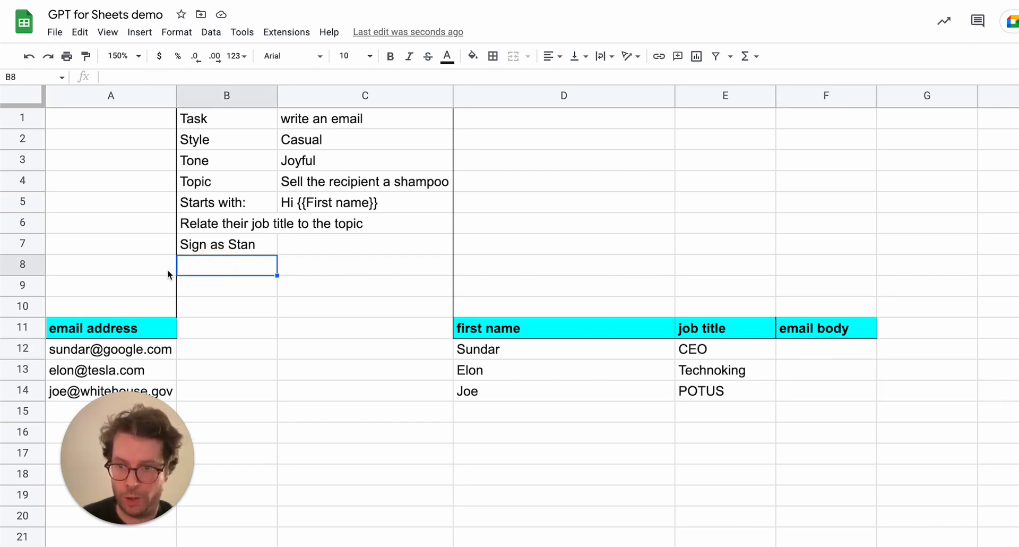
pyautogui.write('first name')
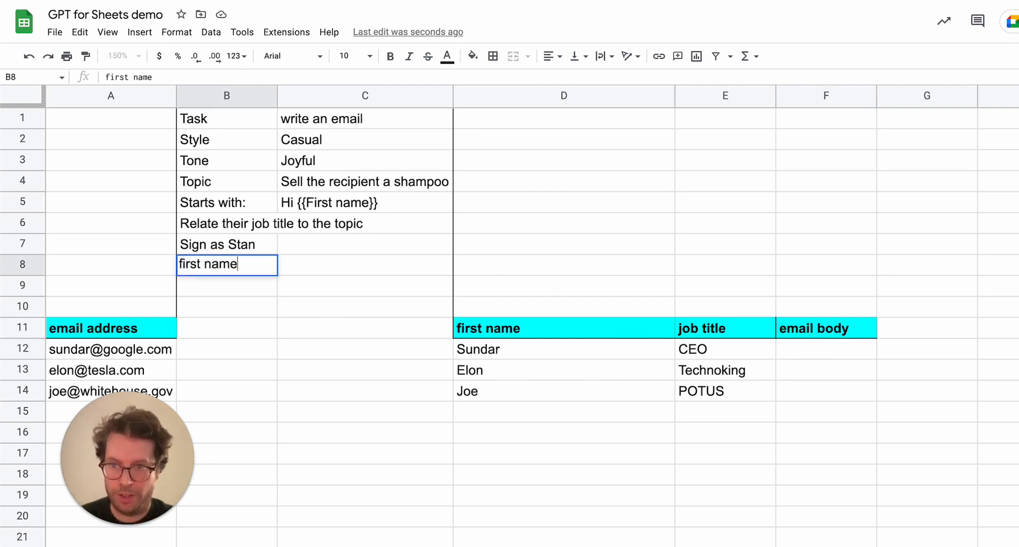
pyautogui.press('Tab')
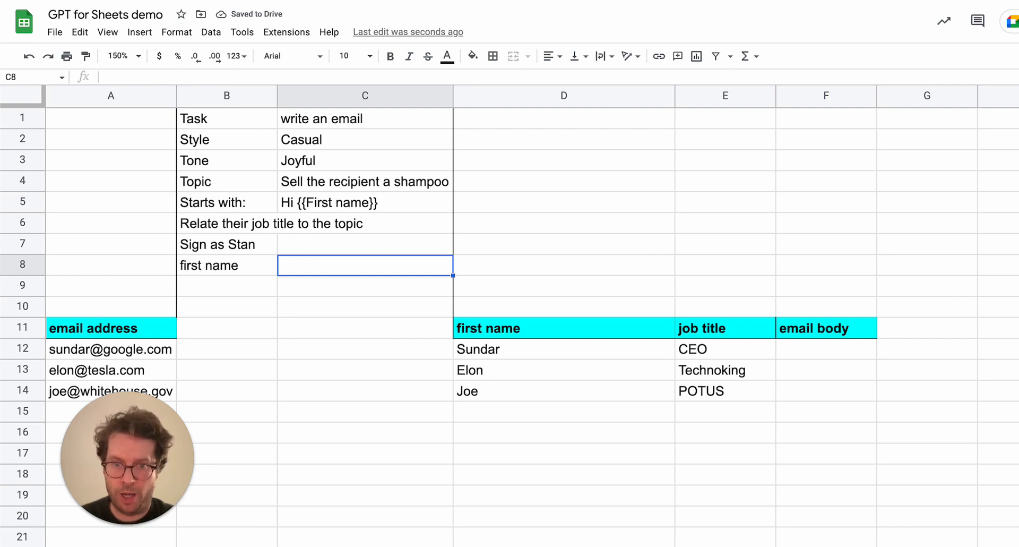
pyautogui.write('job title')
pyautogui.press('Return')
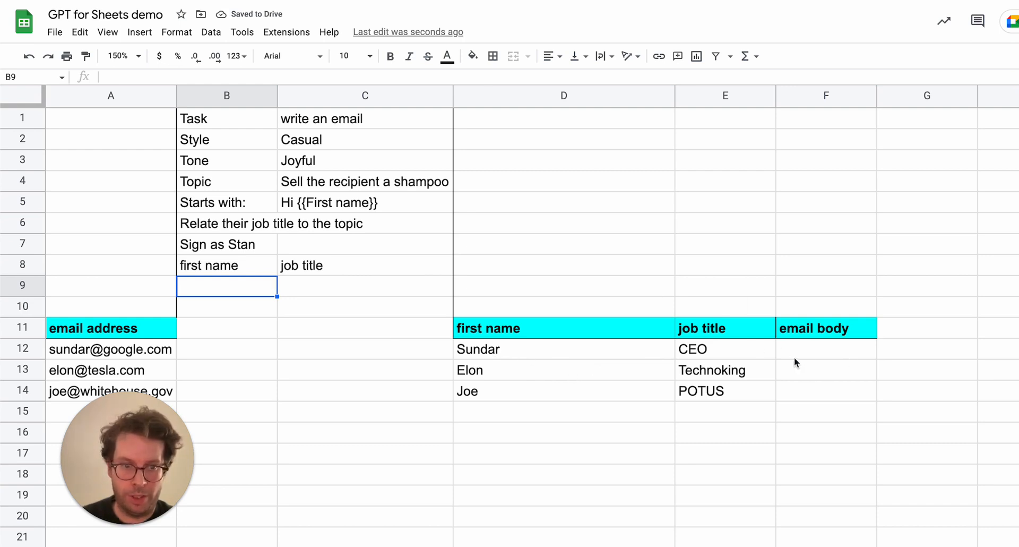
# Enter =GPT(B1:C8,D12:E12,0.7) in F12 to generate the first recipient's email.
pyautogui.click(825, 349)
pyautogui.write('=gpt(')
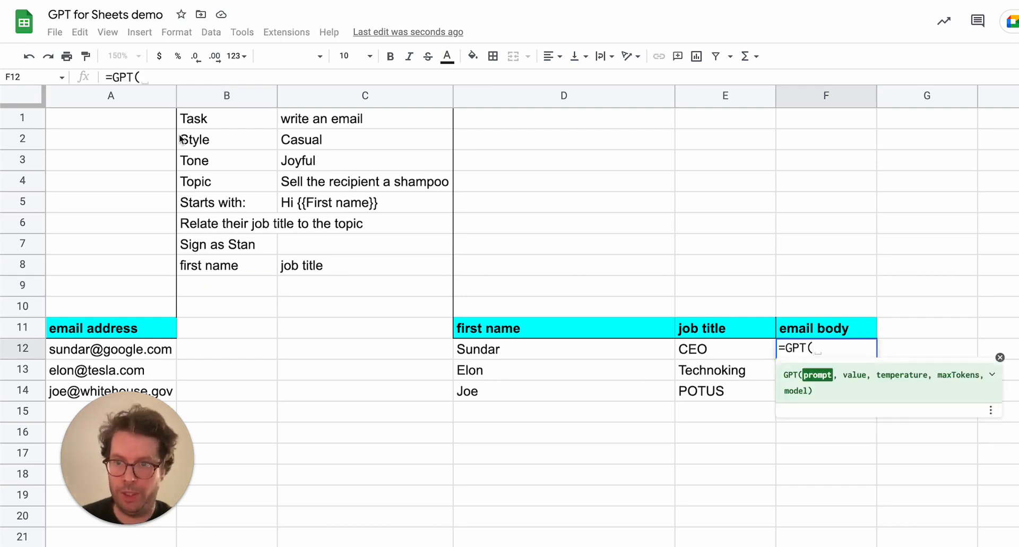
pyautogui.moveTo(209, 118); pyautogui.dragTo(361, 272)
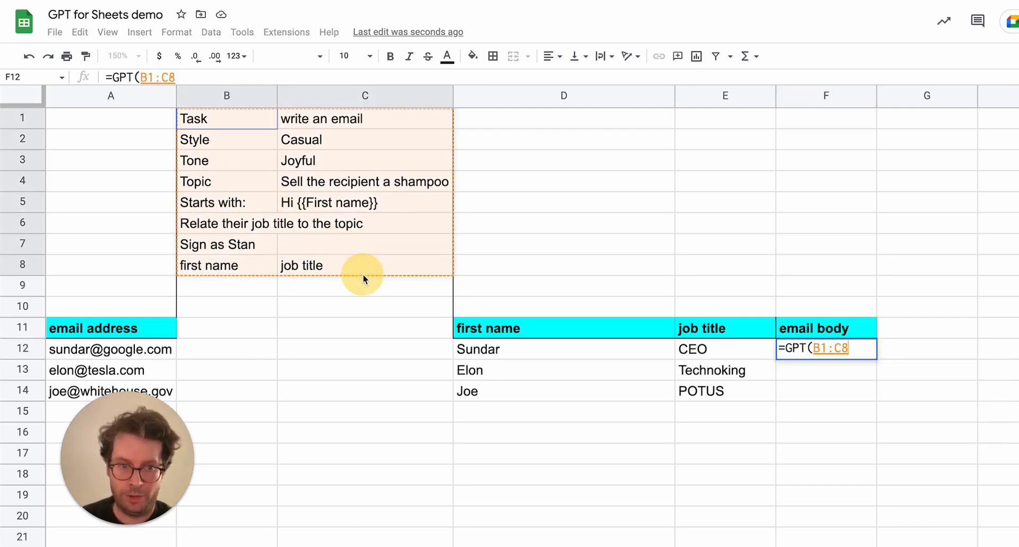
pyautogui.write(',')
pyautogui.moveTo(497, 352); pyautogui.dragTo(694, 356)
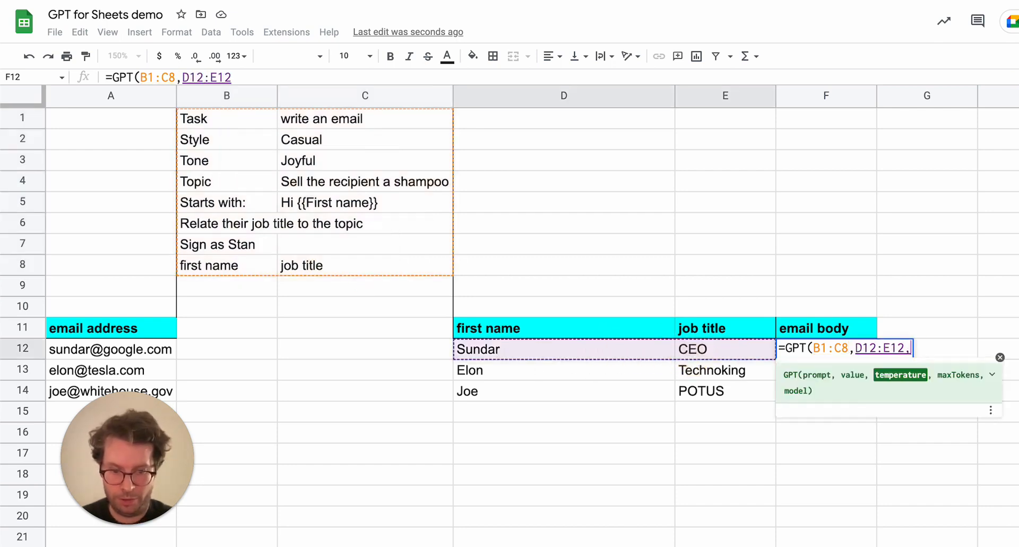
pyautogui.write(',0.7)')
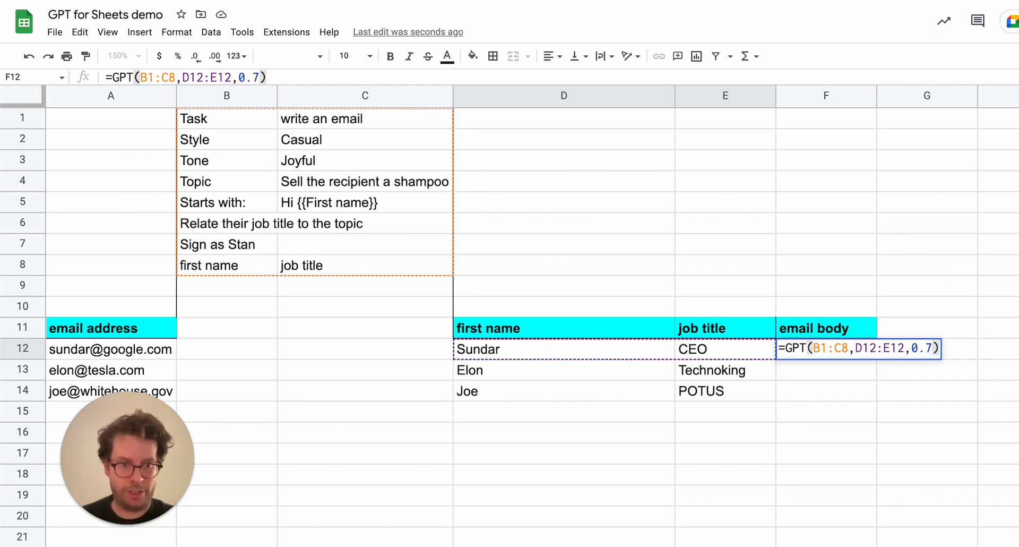
pyautogui.press('Return')
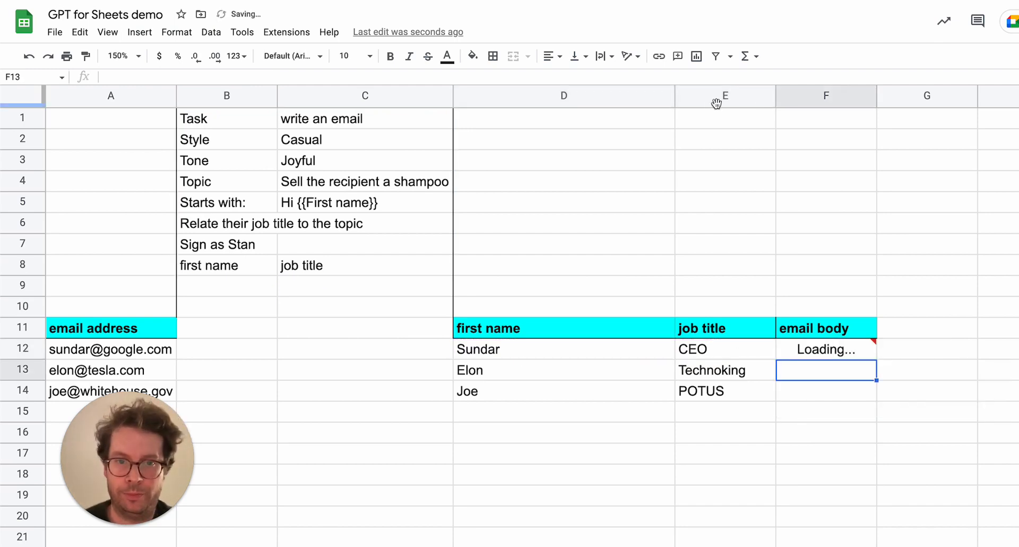
# Narrow column D and widen column F to fit the generated email.
pyautogui.moveTo(673, 95); pyautogui.dragTo(549, 95)
pyautogui.moveTo(750, 96); pyautogui.dragTo(942, 93)
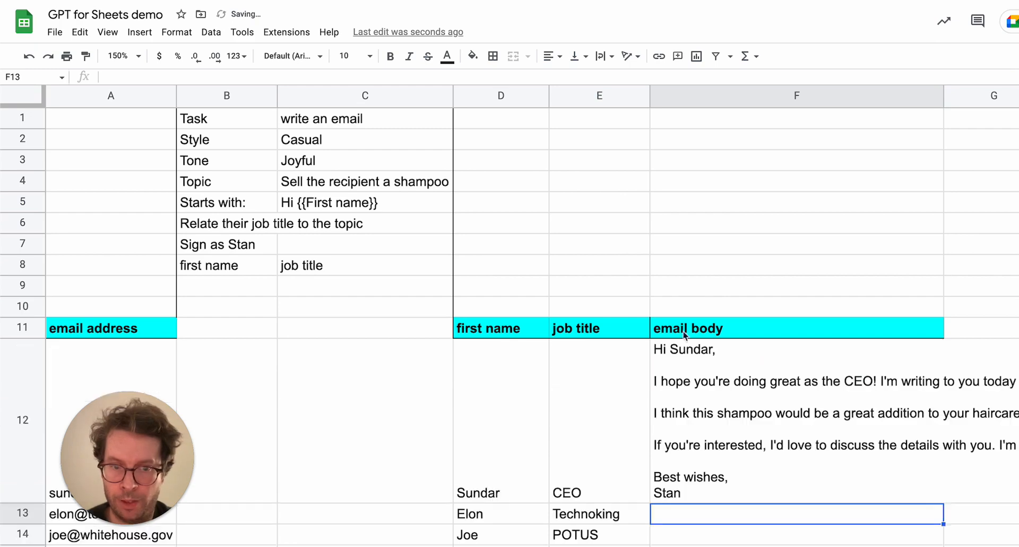
pyautogui.click(796, 440)
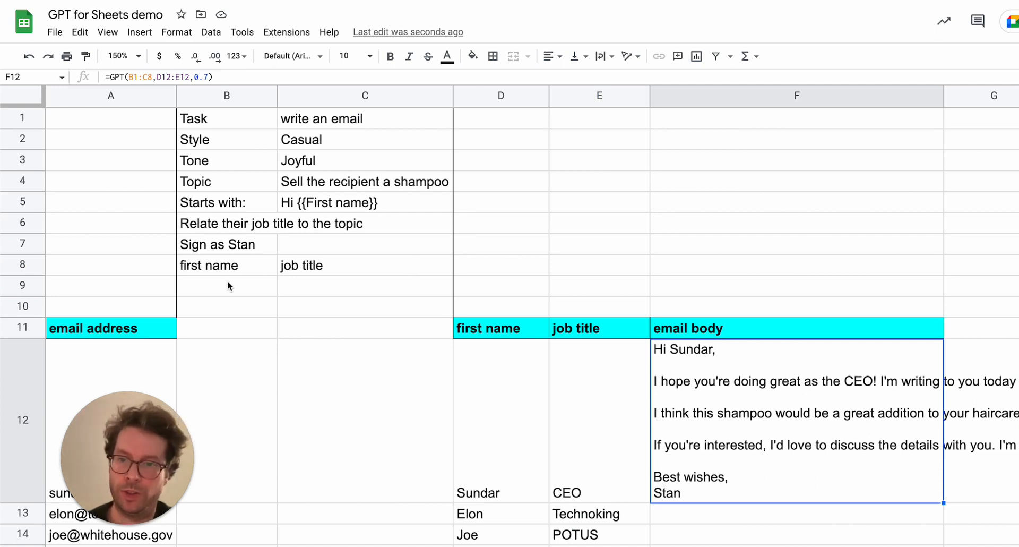
# Make the prompt range rows absolute in F12's formula so it reads =GPT(B$1:C$8,D12:E12,0.7).
pyautogui.moveTo(208, 273); pyautogui.dragTo(316, 272)
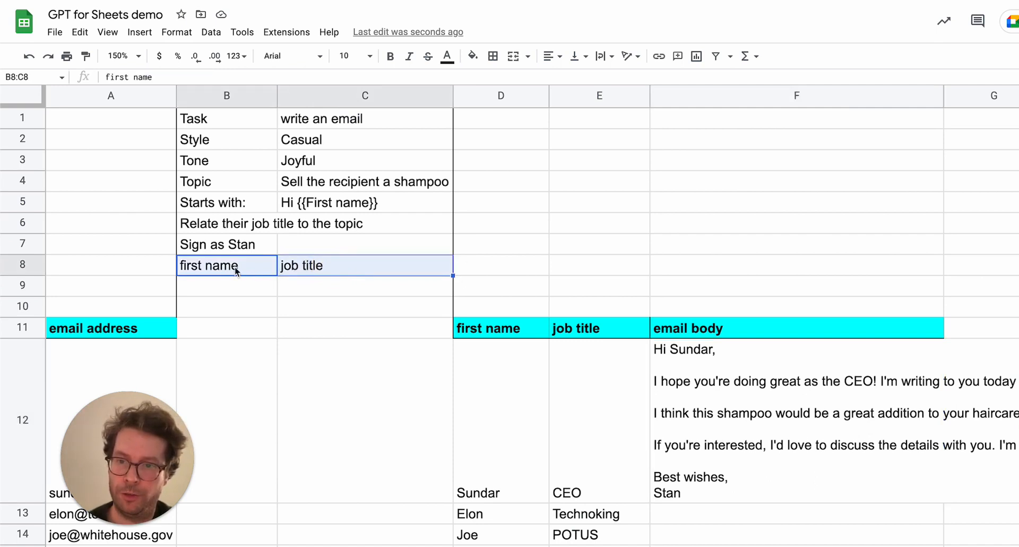
pyautogui.moveTo(506, 329); pyautogui.dragTo(583, 325)
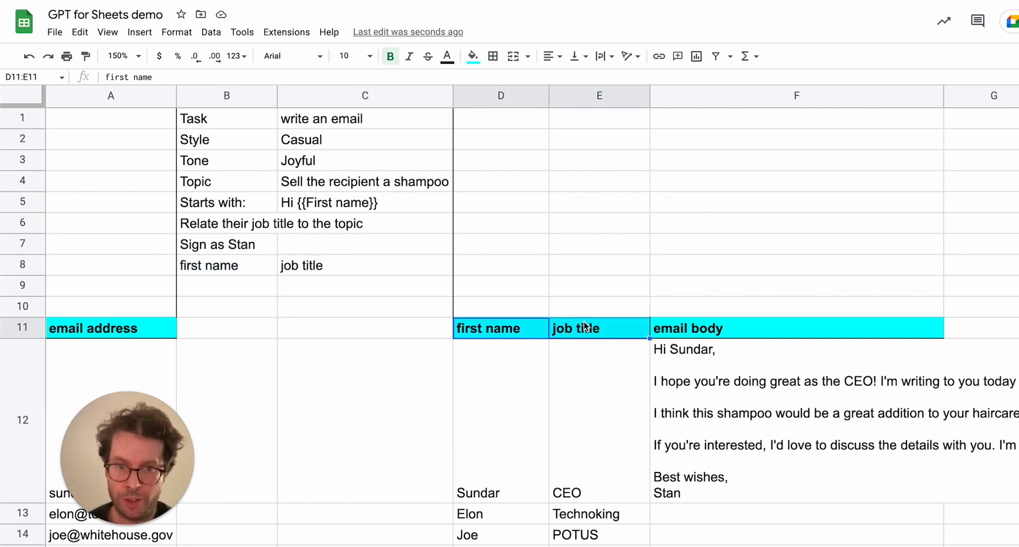
pyautogui.scroll(-2, 581, 409)
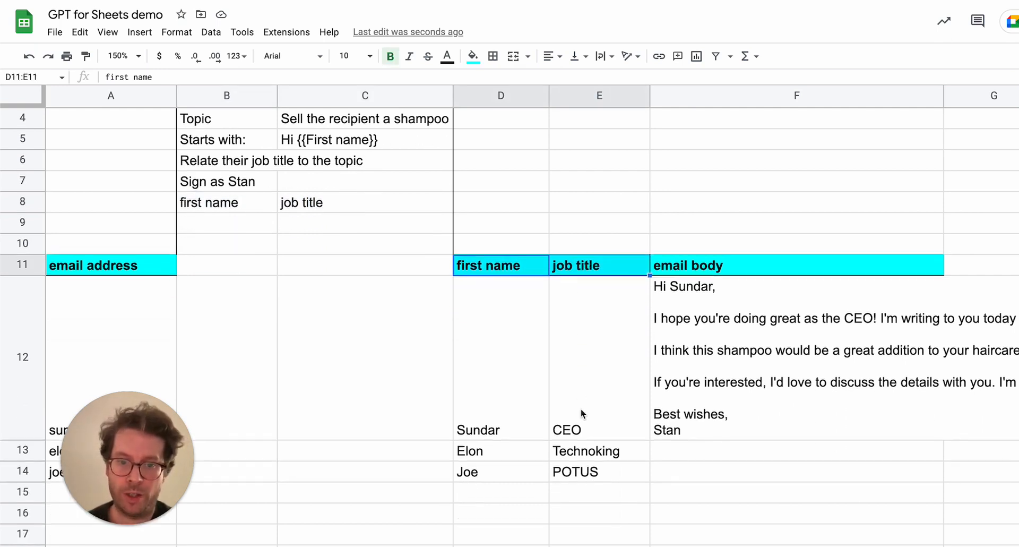
pyautogui.click(787, 407)
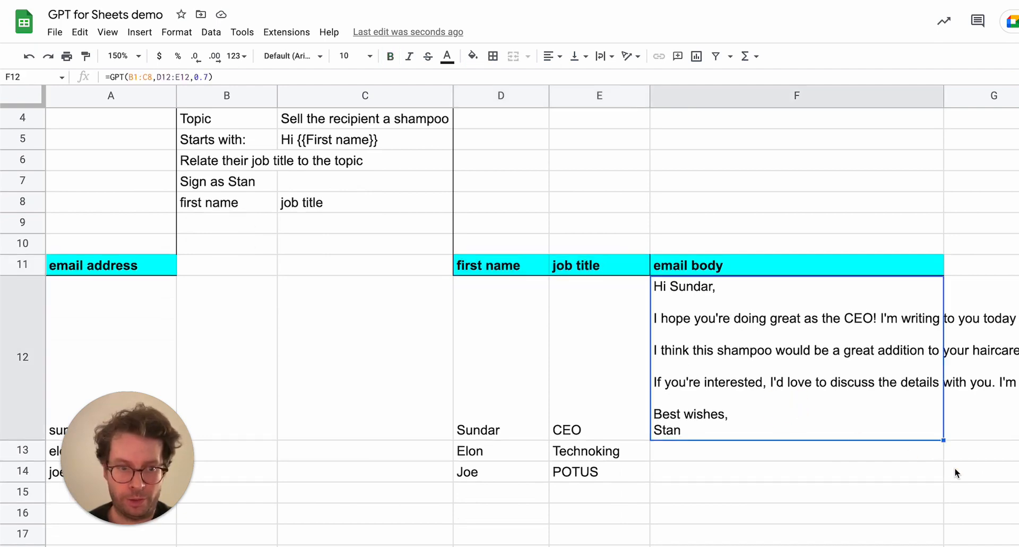
pyautogui.click(134, 77)
pyautogui.write('$')
pyautogui.write('$')
pyautogui.press('Return')
# Fill F12's GPT formula down to F14 to generate emails for the other recipients.
pyautogui.click(790, 378)
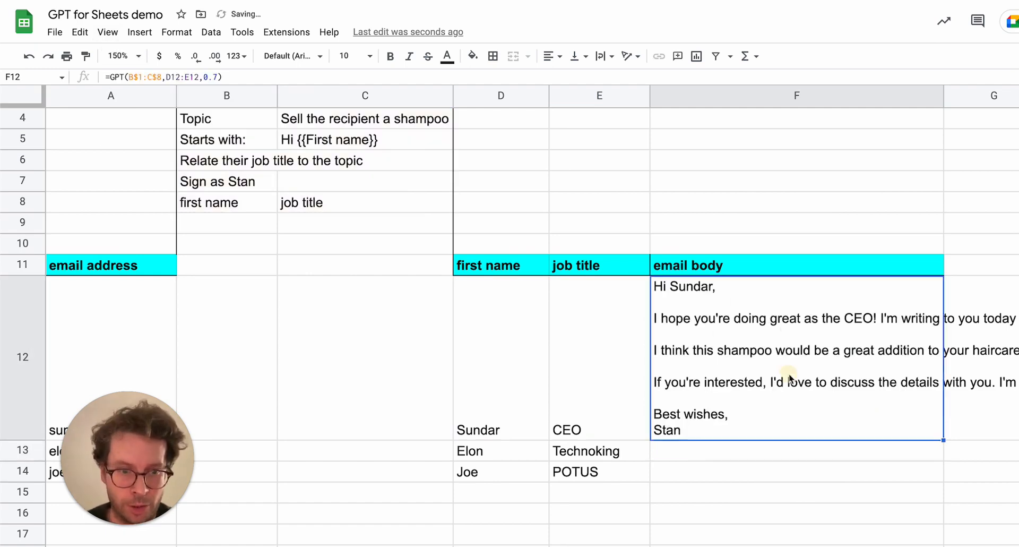
pyautogui.moveTo(937, 436); pyautogui.dragTo(939, 476)
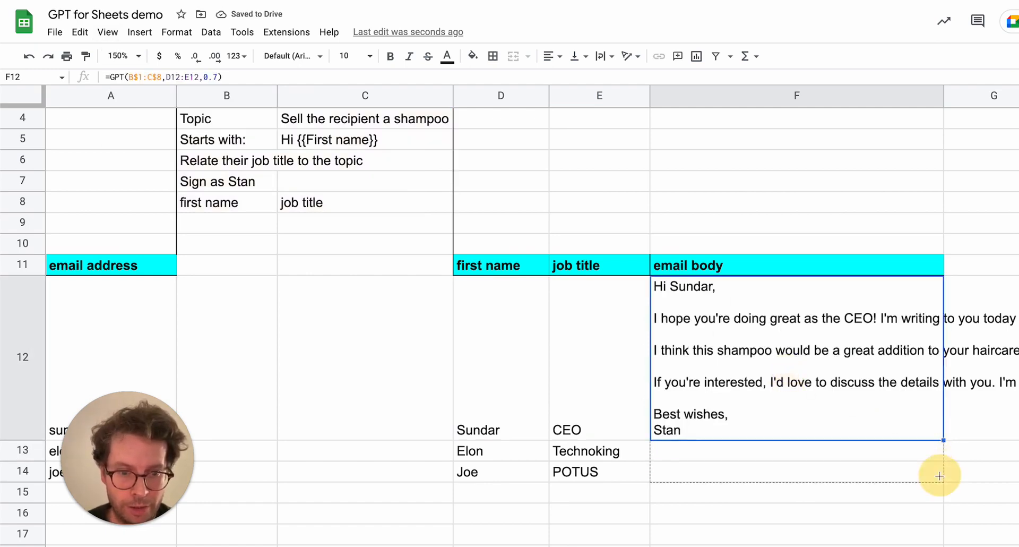
pyautogui.moveTo(955, 512); pyautogui.dragTo(939, 475)
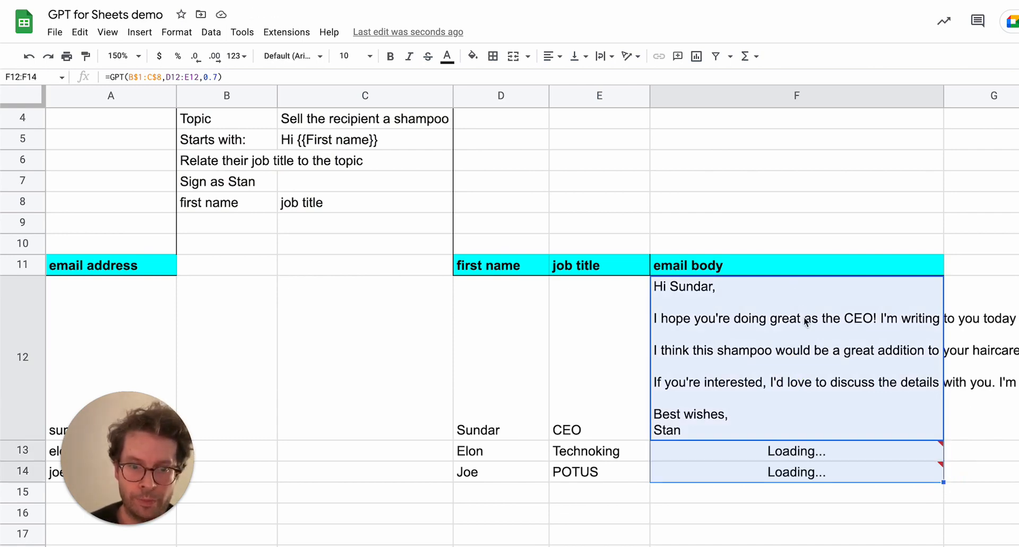
# Review the generated emails and formulas in F12 through F14.
pyautogui.scroll(-3, 803, 447)
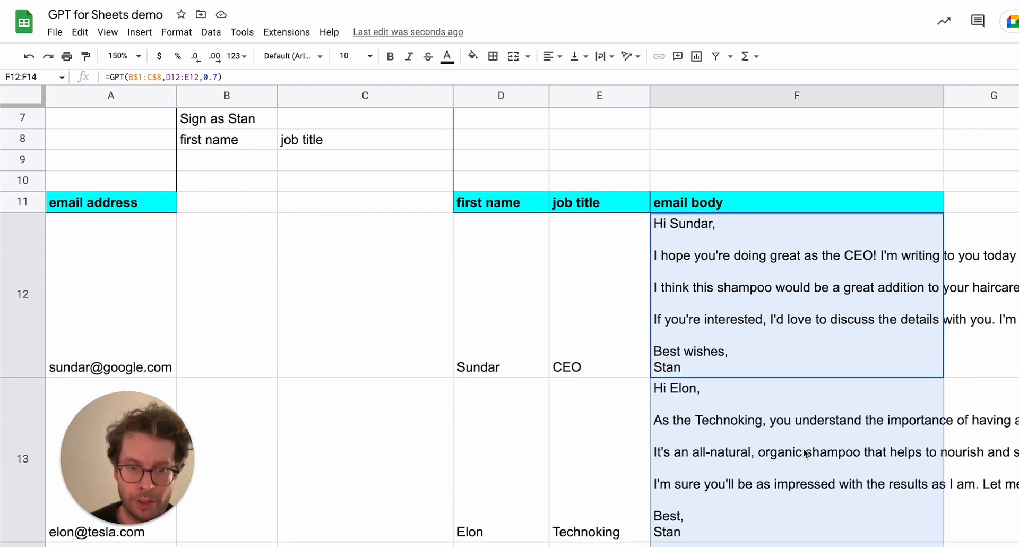
pyautogui.scroll(-1, 803, 447)
pyautogui.click(786, 505)
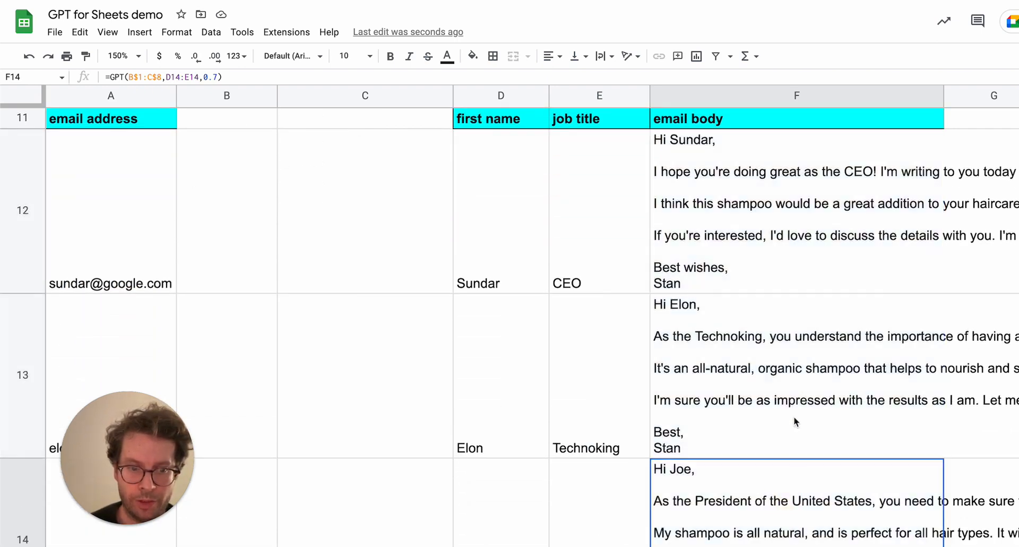
pyautogui.scroll(-1, 794, 415)
pyautogui.click(795, 364)
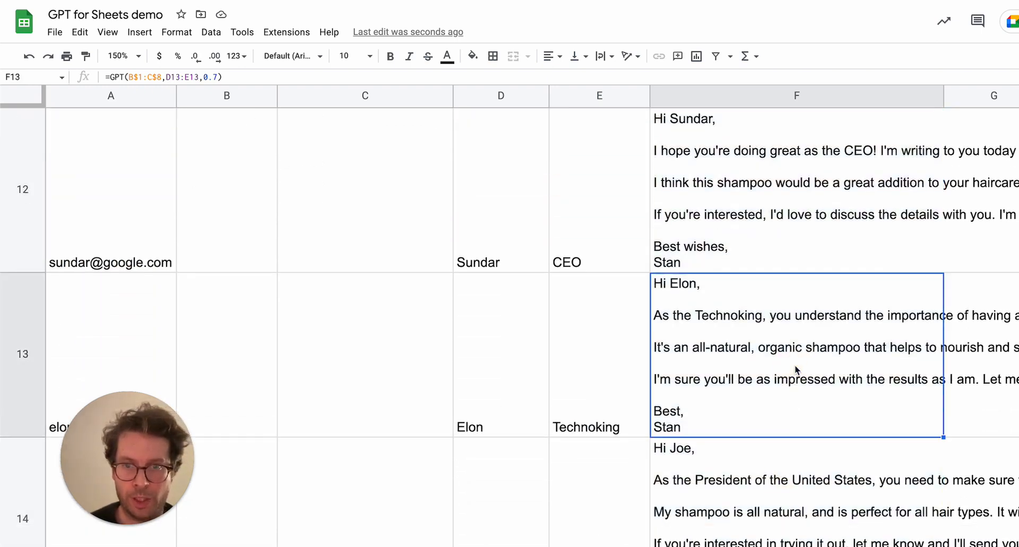
pyautogui.scroll(1, 757, 206)
pyautogui.scroll(1, 755, 202)
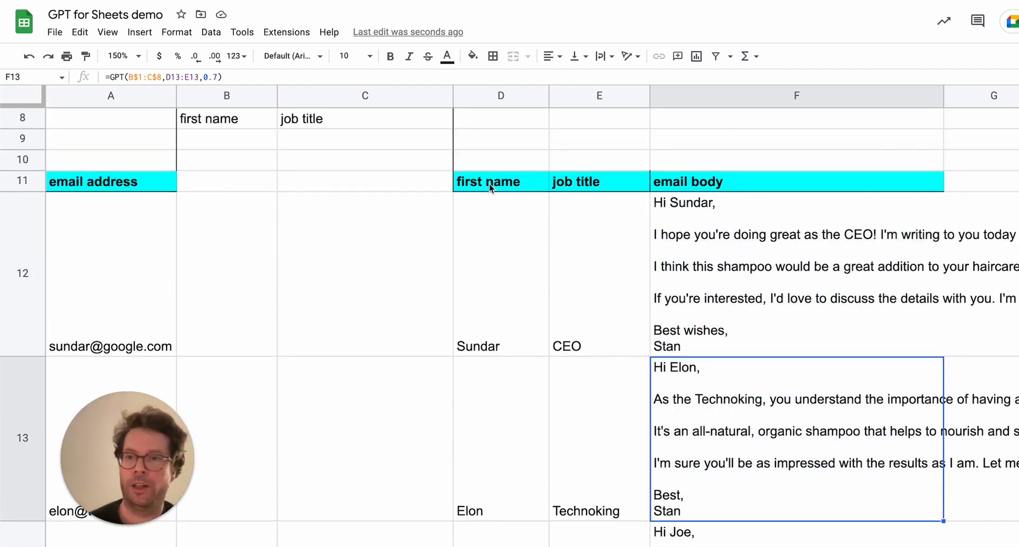
pyautogui.click(282, 32)
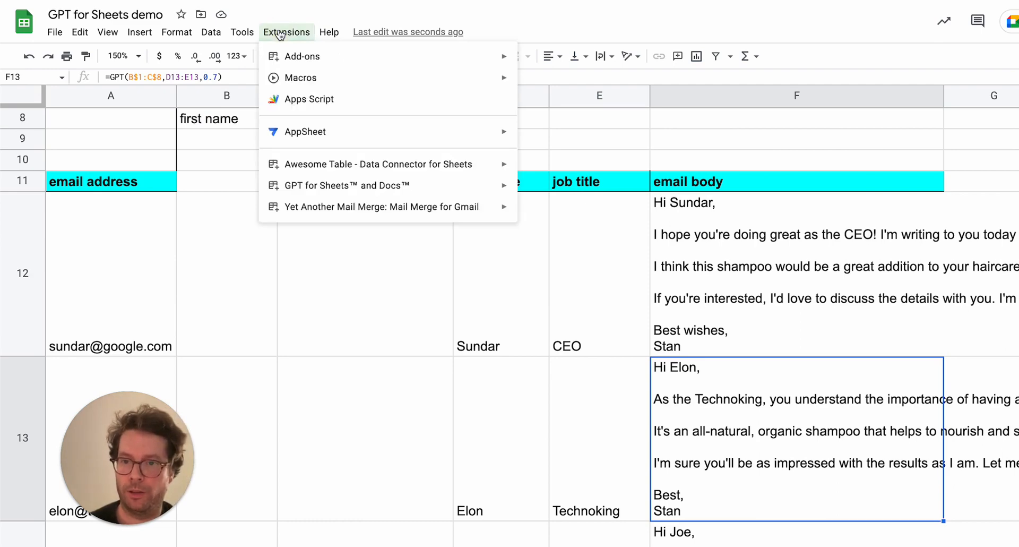
pyautogui.moveTo(291, 212)
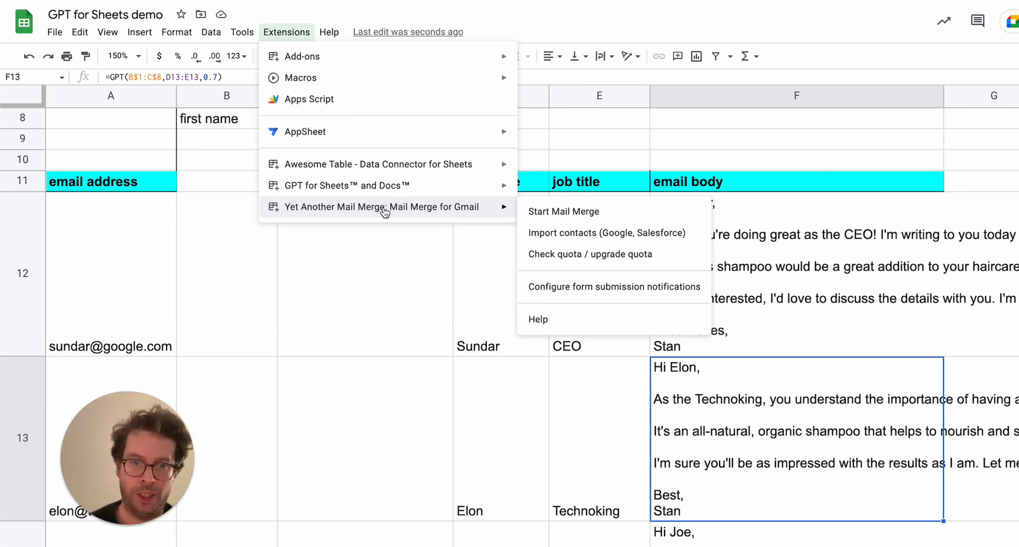
pyautogui.click(750, 184)
pyautogui.click(733, 252)
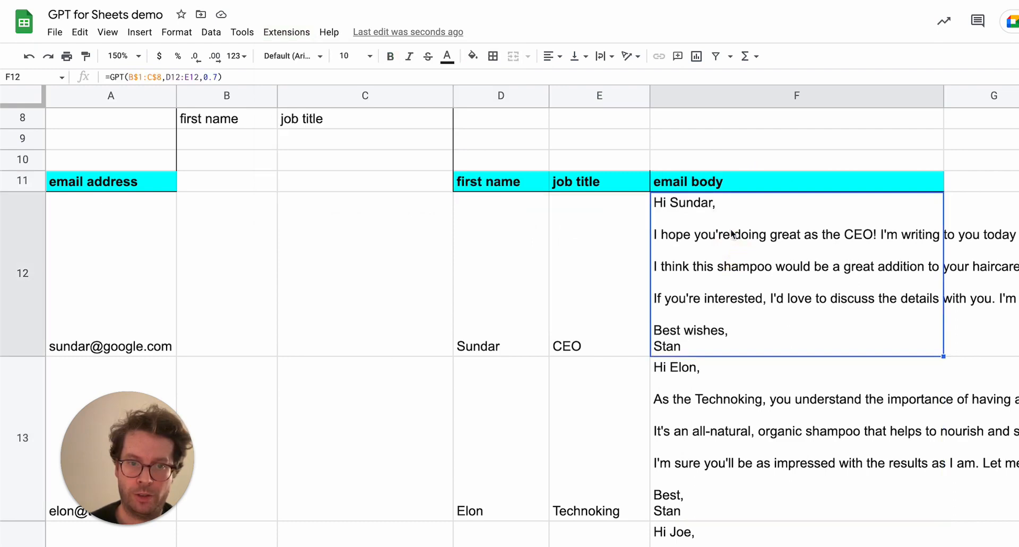
# Enter the output label <<email body>> in F10 above the email body column.
pyautogui.click(689, 185)
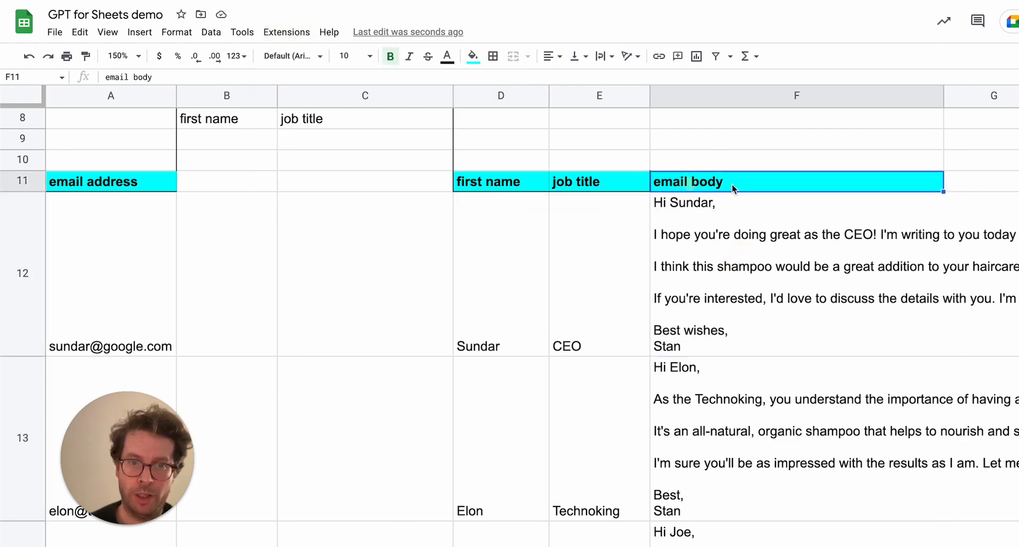
pyautogui.click(696, 159)
pyautogui.write('<<emai')
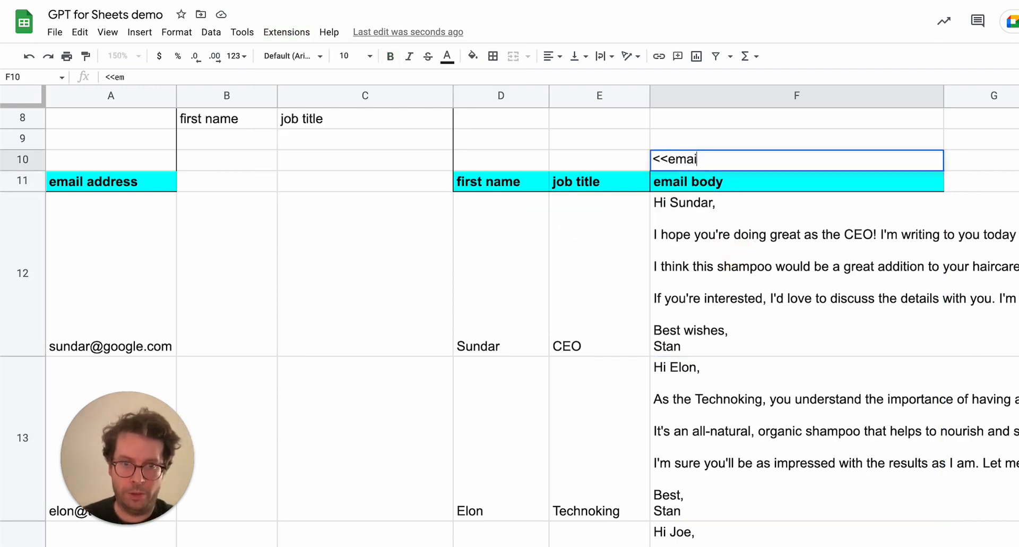
pyautogui.write('l body>>')
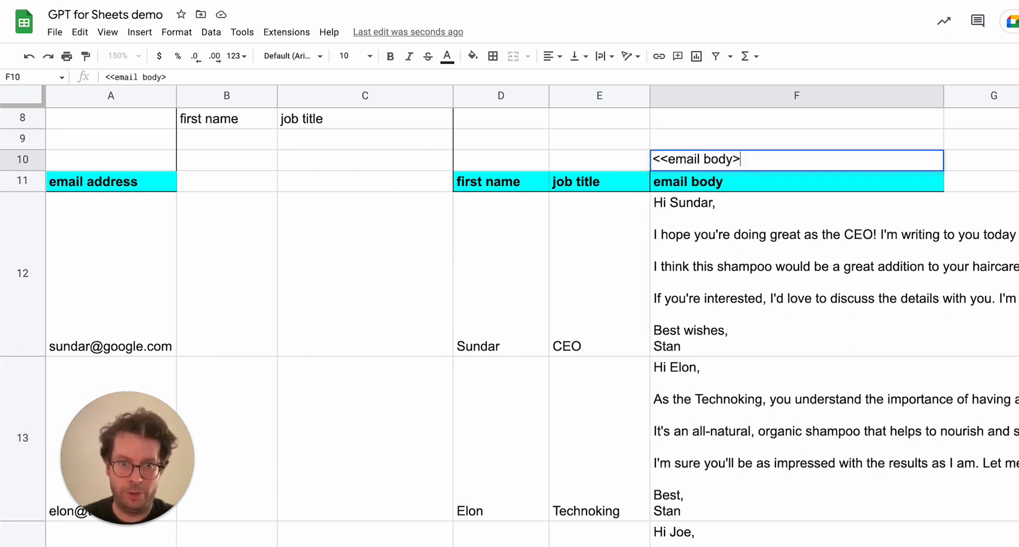
pyautogui.press('Return')
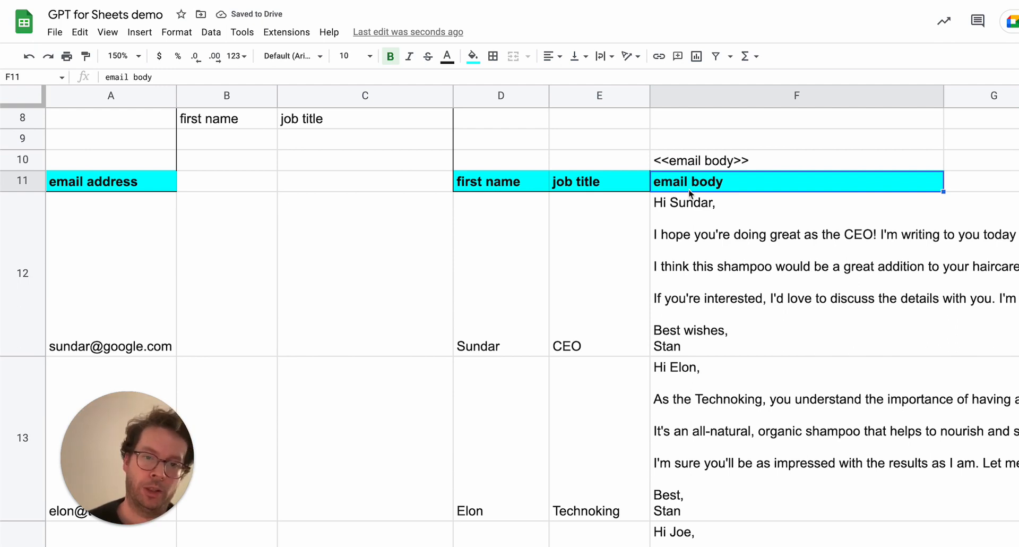
pyautogui.click(771, 262)
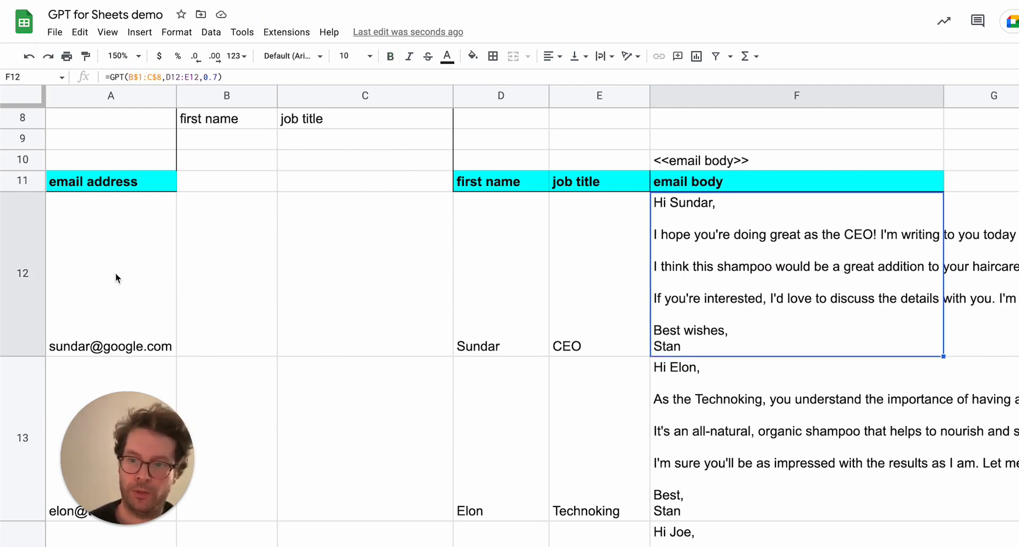
pyautogui.click(705, 162)
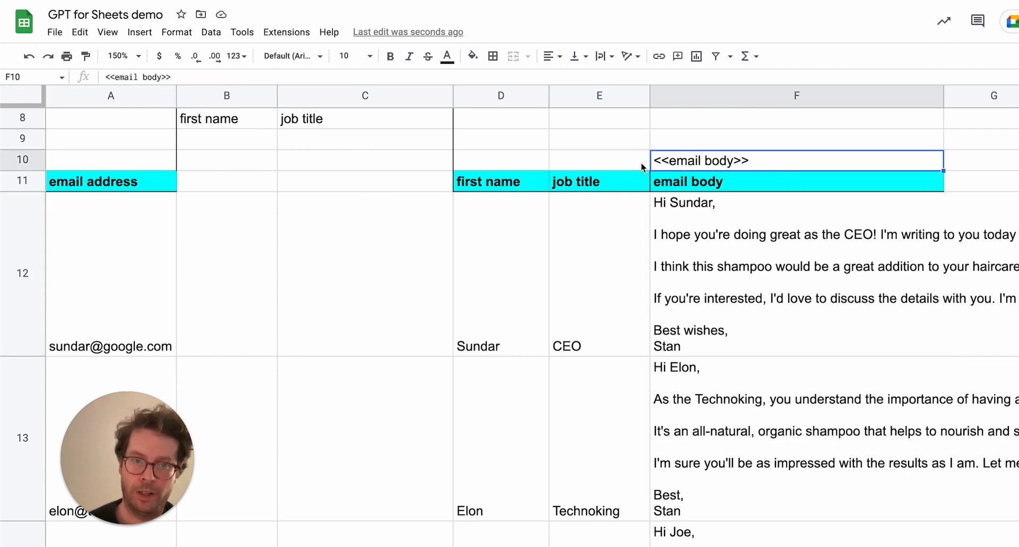
pyautogui.click(741, 325)
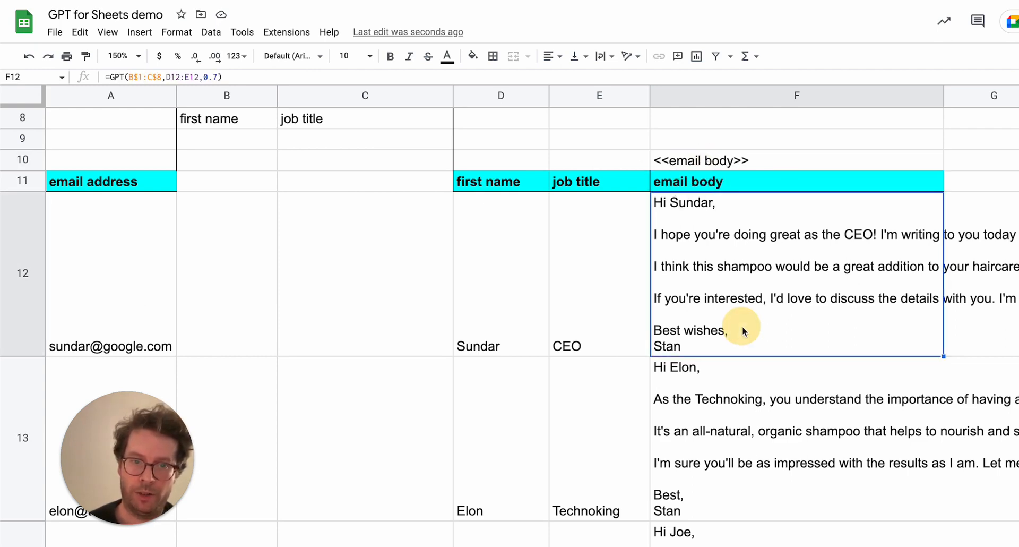
pyautogui.click(740, 467)
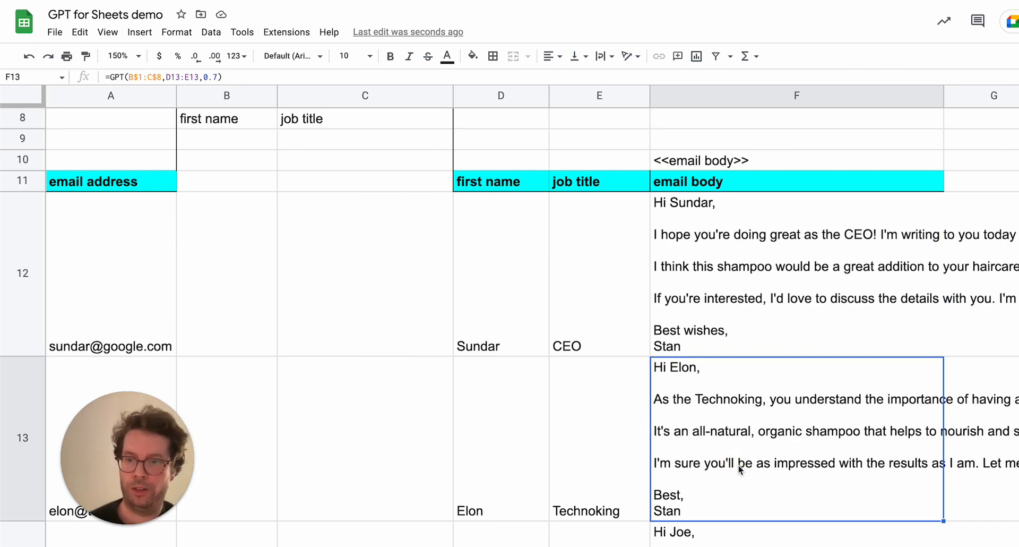